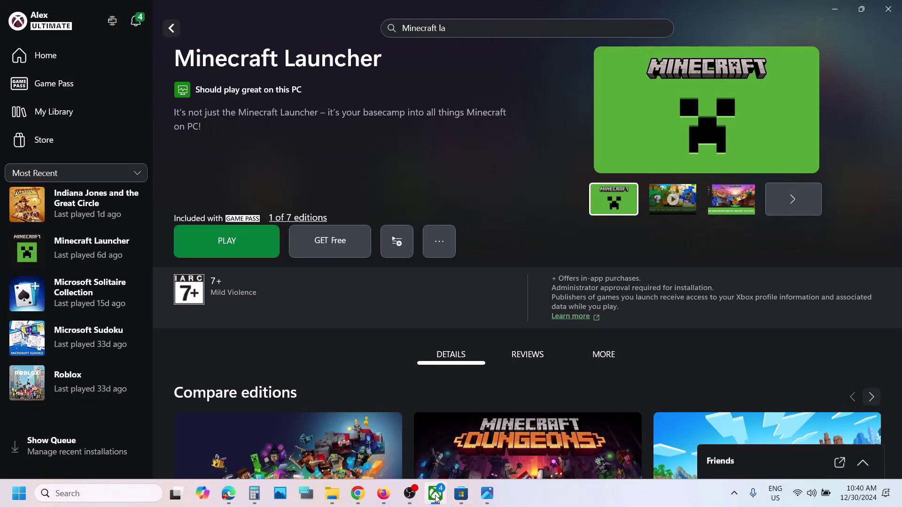
Step: Check the Store page, the screenshot and the Word notes' repair-tool step, then return to Xbox
{"action": "left_click", "coordinate": [461, 493]}
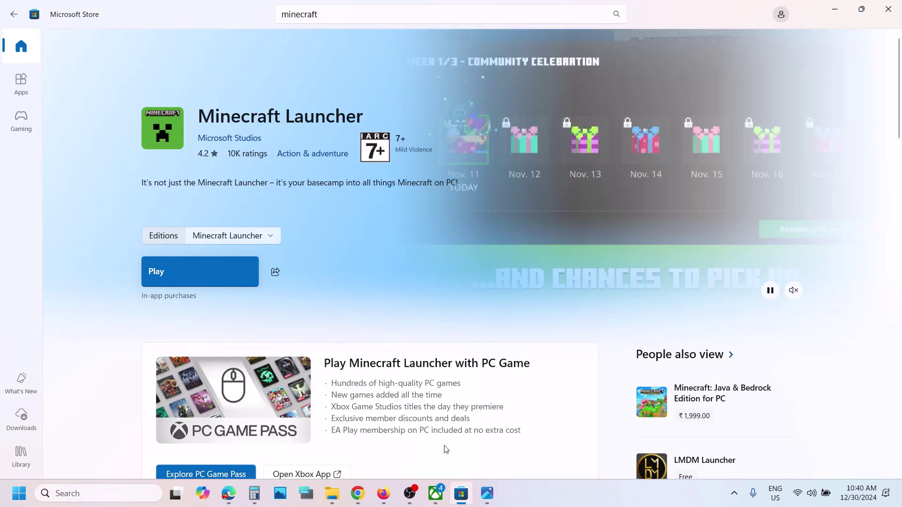
{"action": "left_click", "coordinate": [461, 494]}
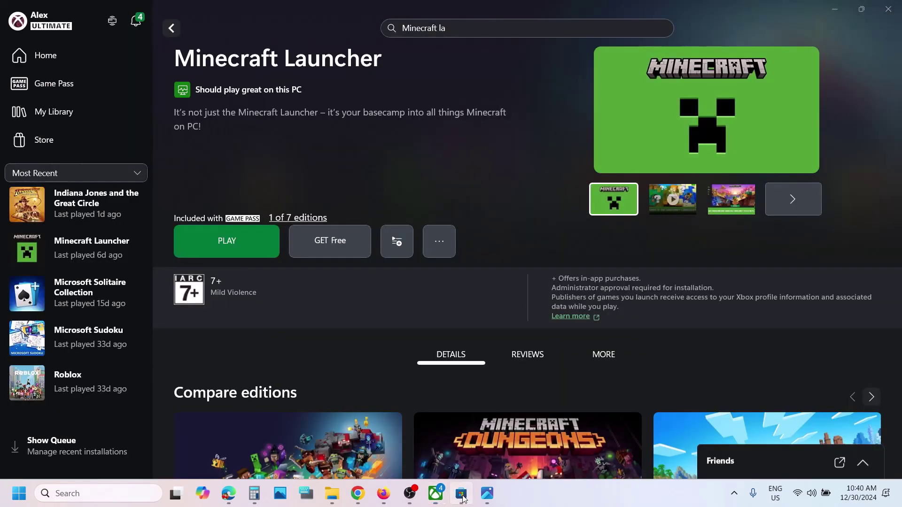
{"action": "left_click", "coordinate": [462, 495]}
{"action": "mouse_move", "coordinate": [487, 493]}
{"action": "left_click", "coordinate": [493, 451]}
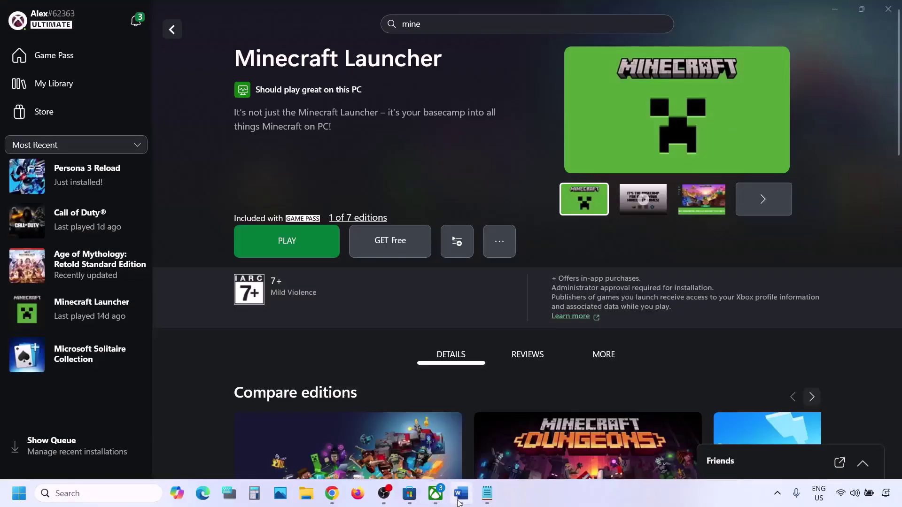
{"action": "left_click", "coordinate": [460, 502]}
{"action": "left_click_drag", "start_coordinate": [163, 180], "coordinate": [597, 184]}
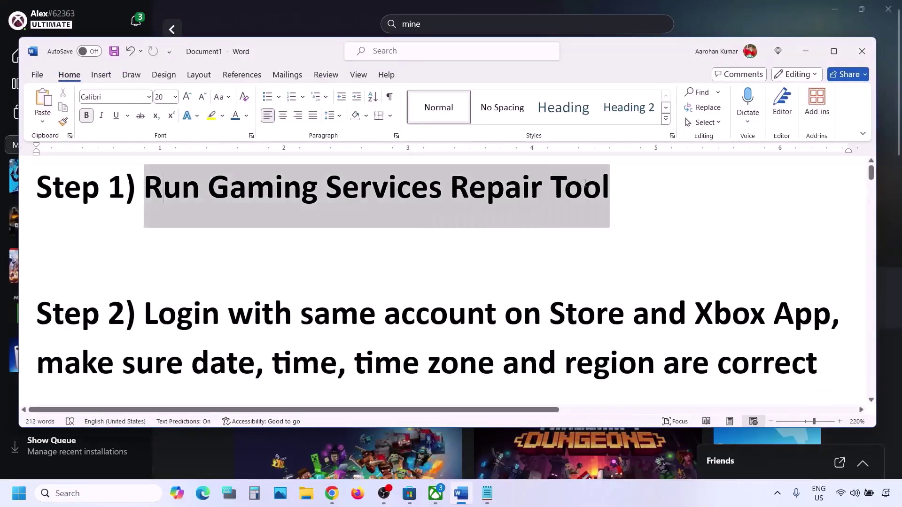
{"action": "left_click", "coordinate": [314, 10]}
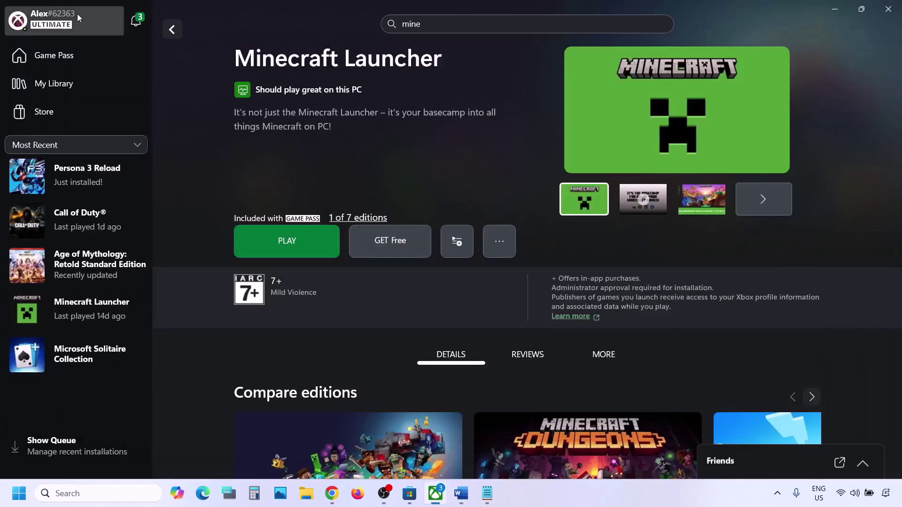
Step: Run the Gaming Services Repair Tool from Xbox Support until every service check completes
{"action": "left_click", "coordinate": [49, 29]}
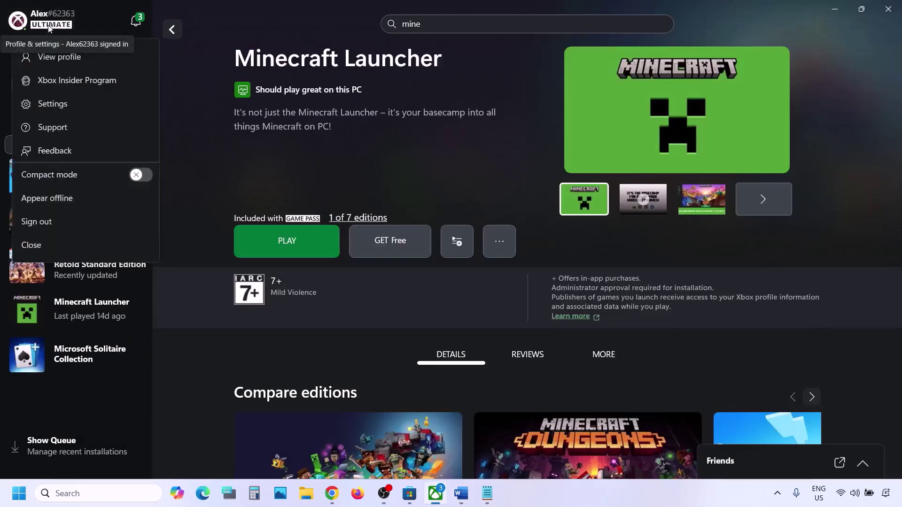
{"action": "left_click", "coordinate": [53, 127]}
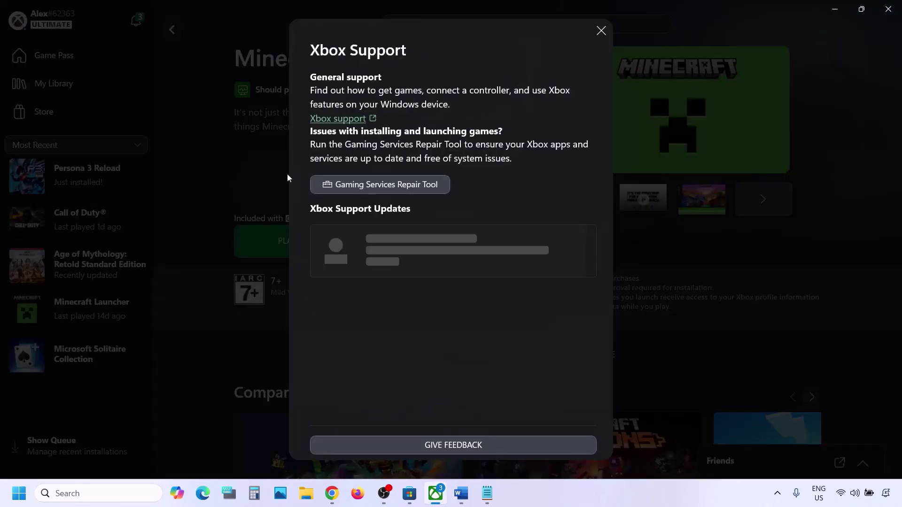
{"action": "left_click", "coordinate": [385, 185]}
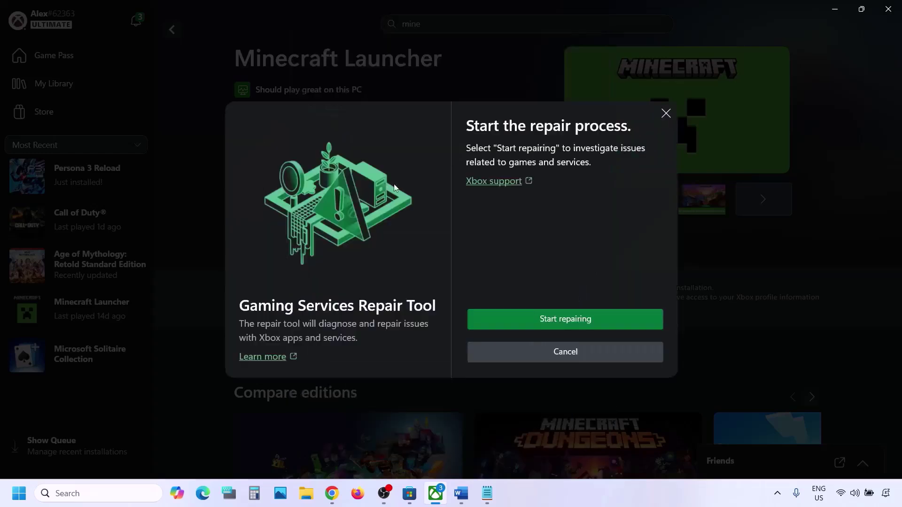
{"action": "left_click", "coordinate": [581, 324]}
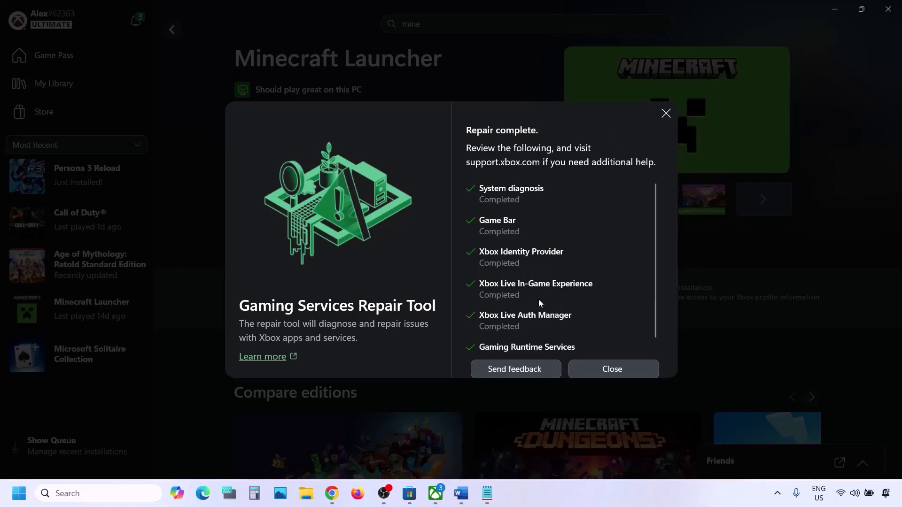
{"action": "left_click", "coordinate": [601, 372]}
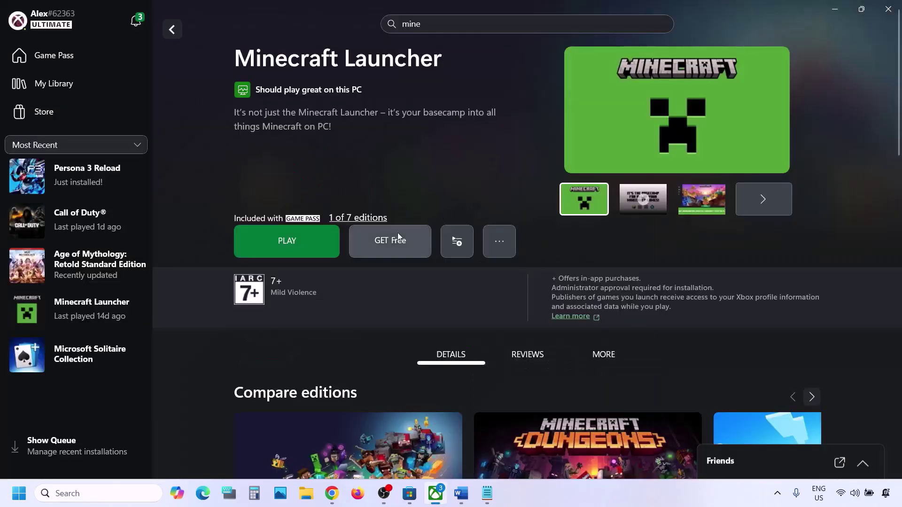
Step: Expand Downloadable version on the Xbox support page and download the Gaming Services Repair Tool
{"action": "left_click", "coordinate": [332, 493]}
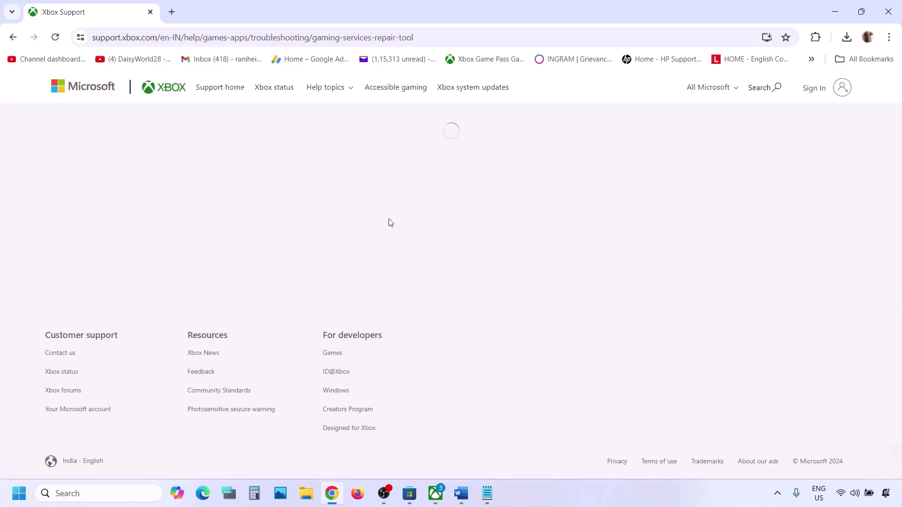
{"action": "scroll", "coordinate": [193, 290], "scroll_direction": "down", "scroll_amount": 6}
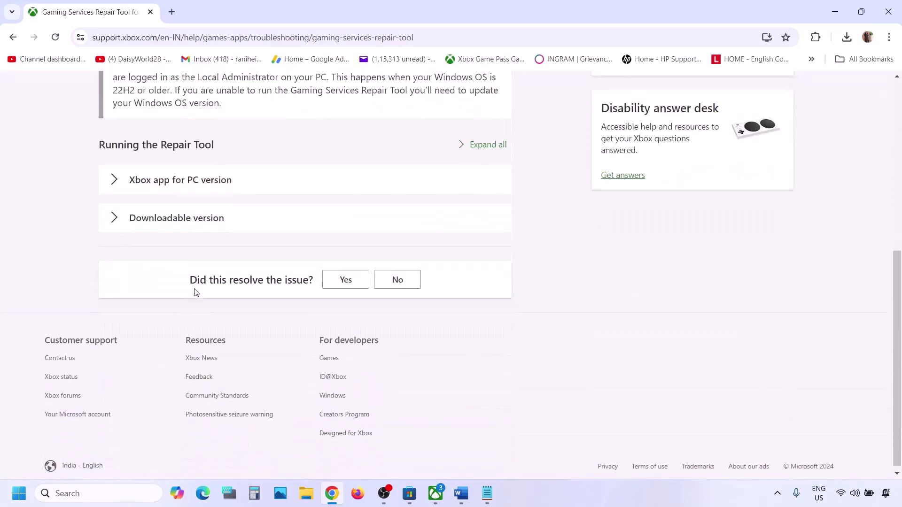
{"action": "left_click", "coordinate": [151, 225]}
{"action": "scroll", "coordinate": [258, 306], "scroll_direction": "down", "scroll_amount": 7}
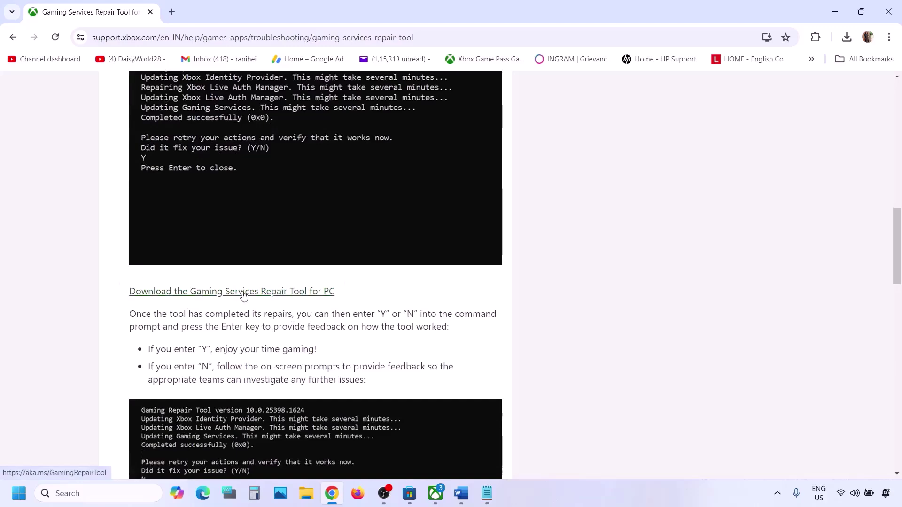
{"action": "left_click", "coordinate": [243, 295]}
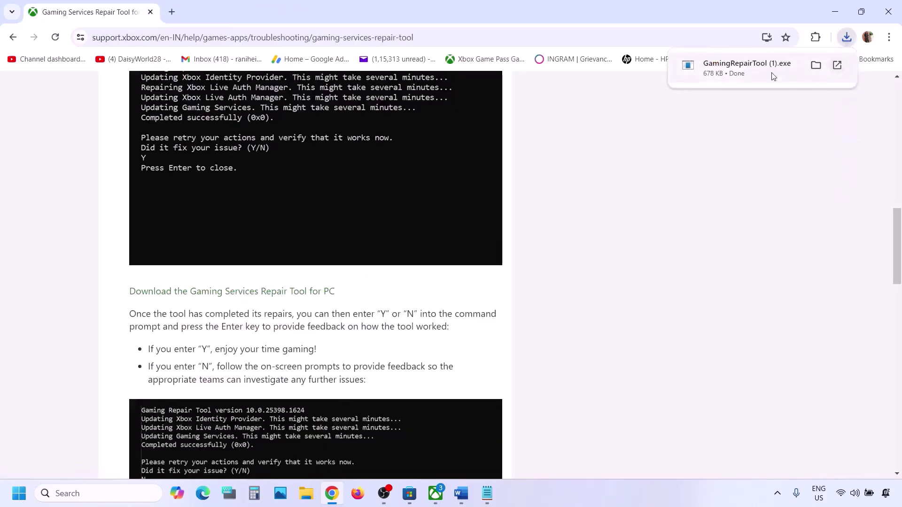
Step: Run GamingRepairTool (1).exe, confirm 'Completed successfully (0x0)', and close the console
{"action": "left_click", "coordinate": [774, 76]}
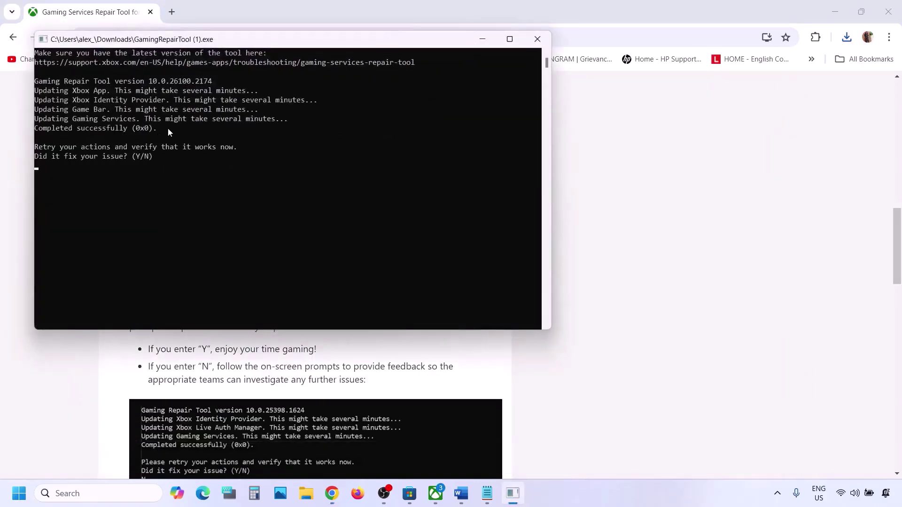
{"action": "left_click_drag", "start_coordinate": [168, 128], "coordinate": [27, 128]}
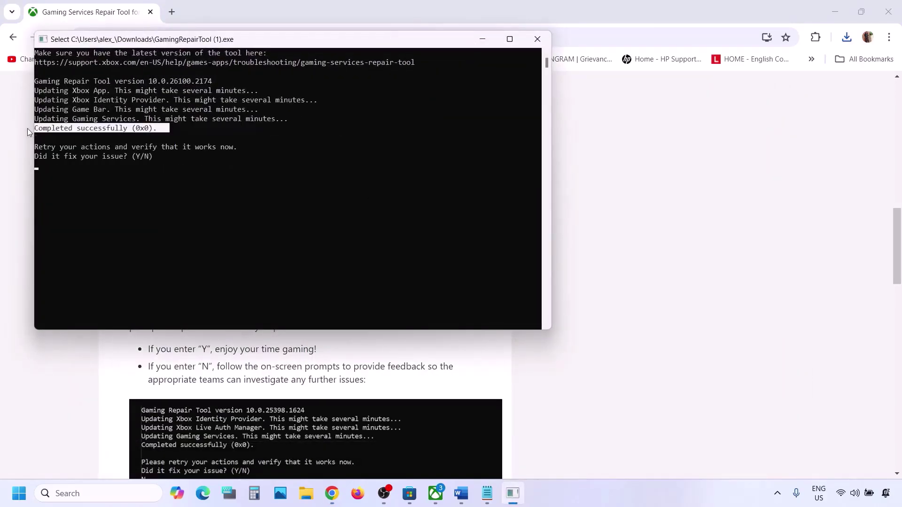
{"action": "left_click", "coordinate": [527, 37]}
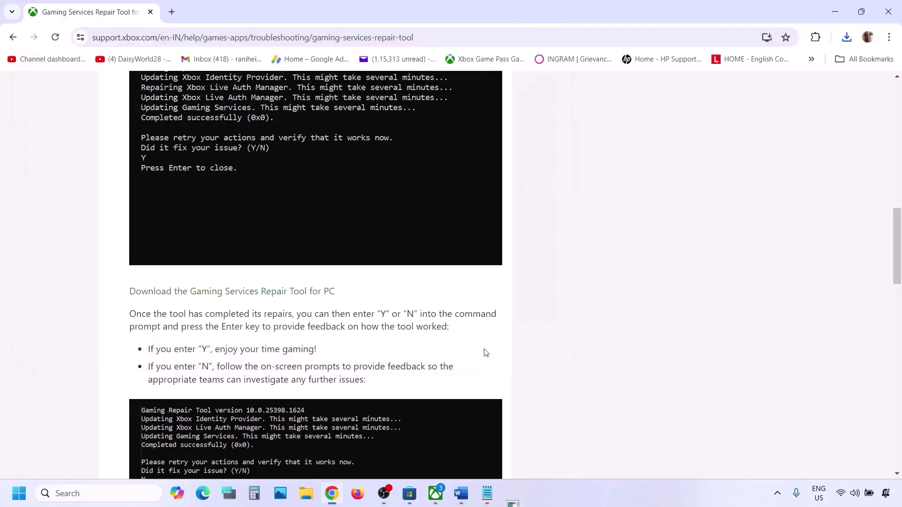
Step: Highlight the Step 2 same-account login instruction in the Word notes
{"action": "left_click", "coordinate": [461, 493]}
{"action": "scroll", "coordinate": [346, 242], "scroll_direction": "down", "scroll_amount": 3}
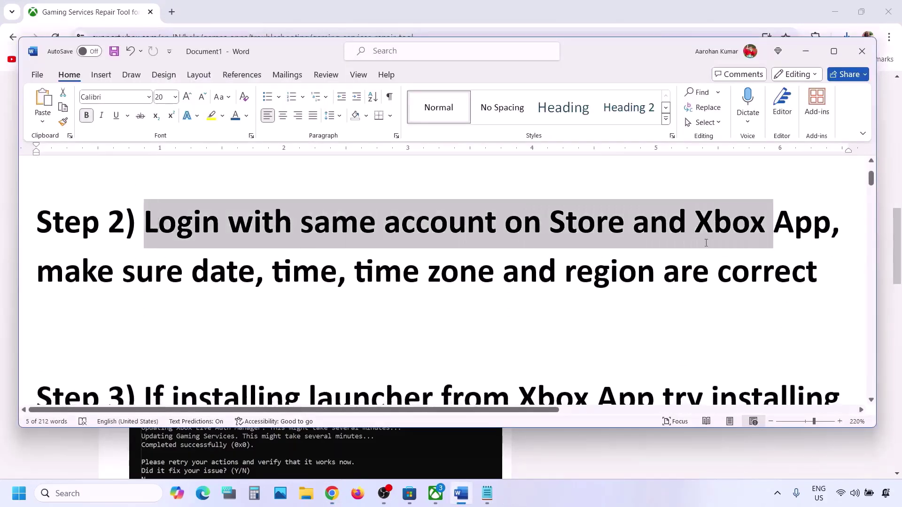
{"action": "left_click_drag", "start_coordinate": [815, 224], "coordinate": [827, 224]}
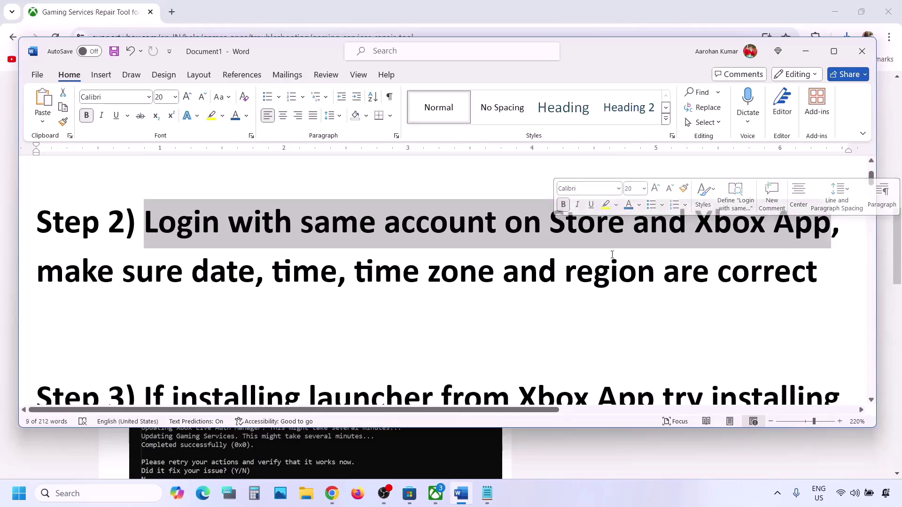
Step: Sign out of the Microsoft Store account
{"action": "left_click", "coordinate": [410, 492]}
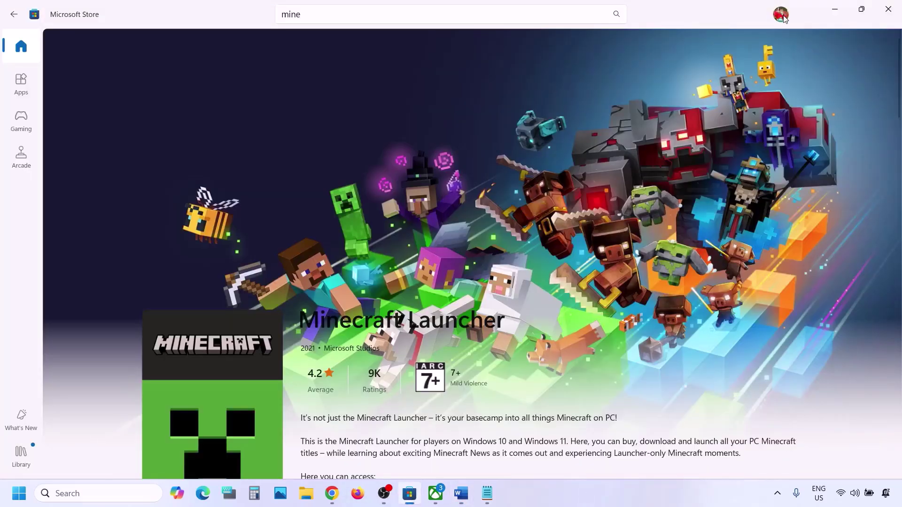
{"action": "left_click", "coordinate": [781, 15]}
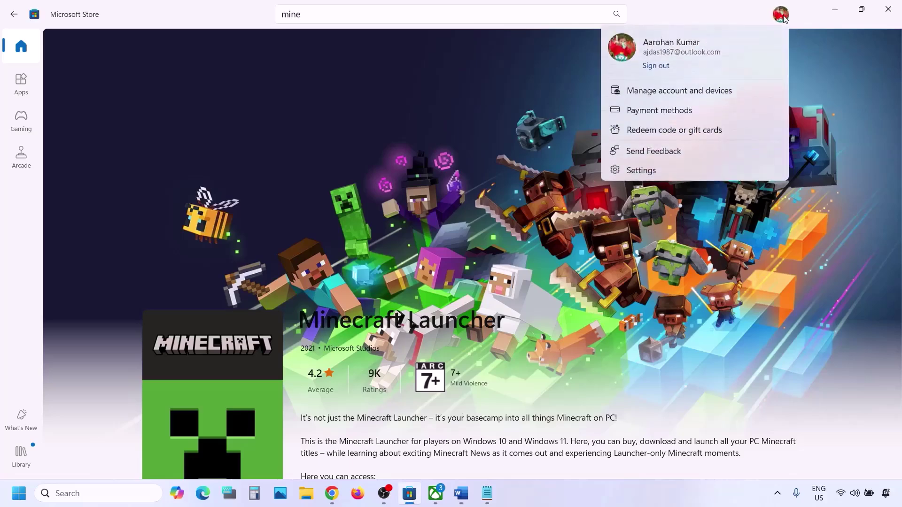
{"action": "left_click", "coordinate": [658, 66]}
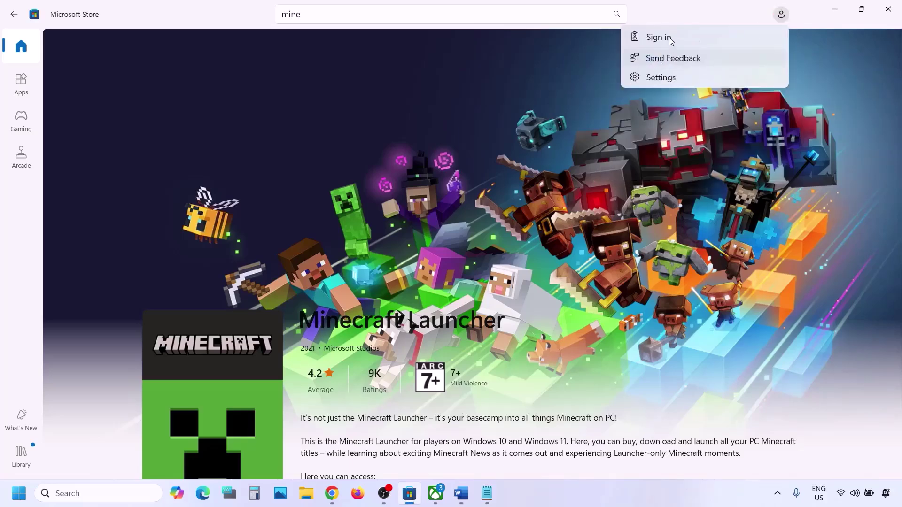
{"action": "left_click", "coordinate": [673, 57]}
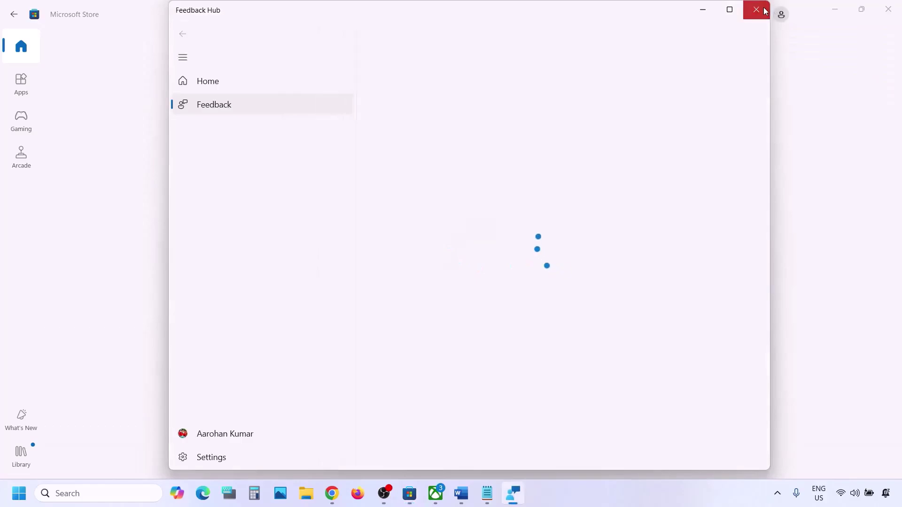
{"action": "left_click", "coordinate": [782, 16]}
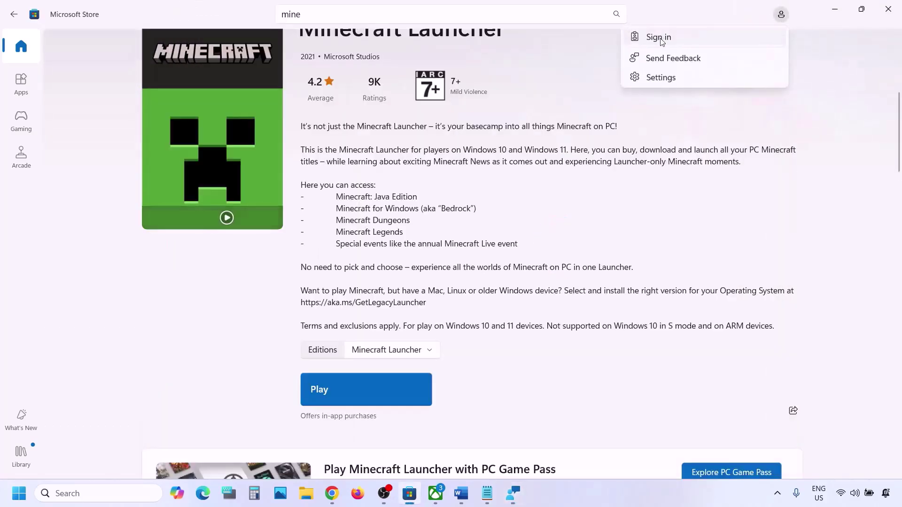
Step: Sign back in to the Store with the same Microsoft account and its PIN
{"action": "left_click", "coordinate": [662, 42]}
{"action": "left_click", "coordinate": [423, 207]}
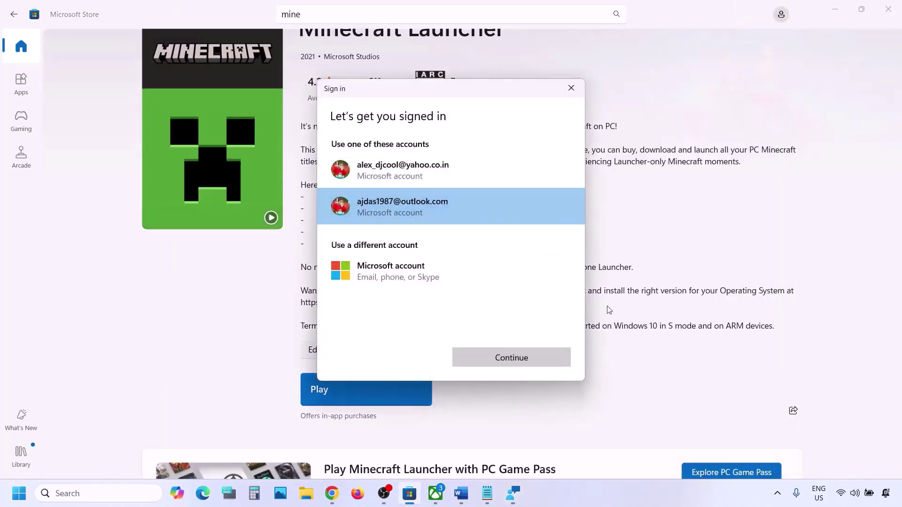
{"action": "left_click", "coordinate": [525, 357]}
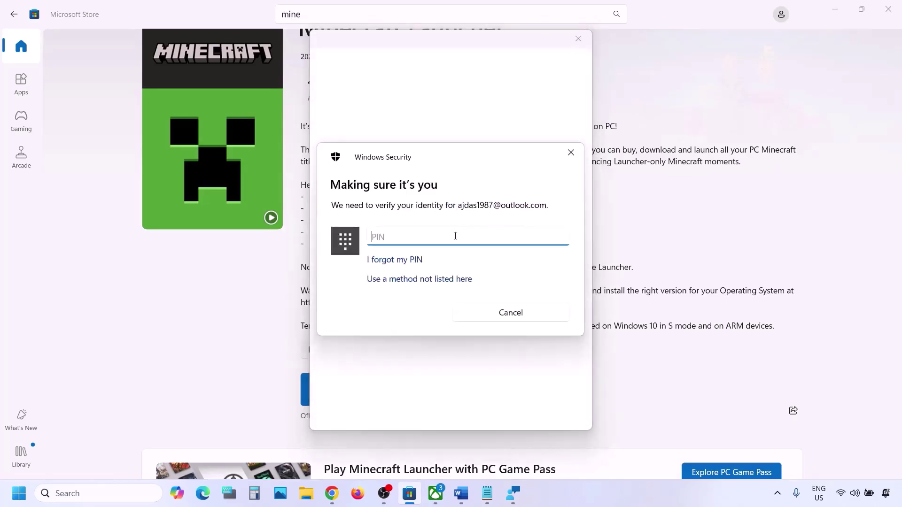
{"action": "type", "text": "****"}
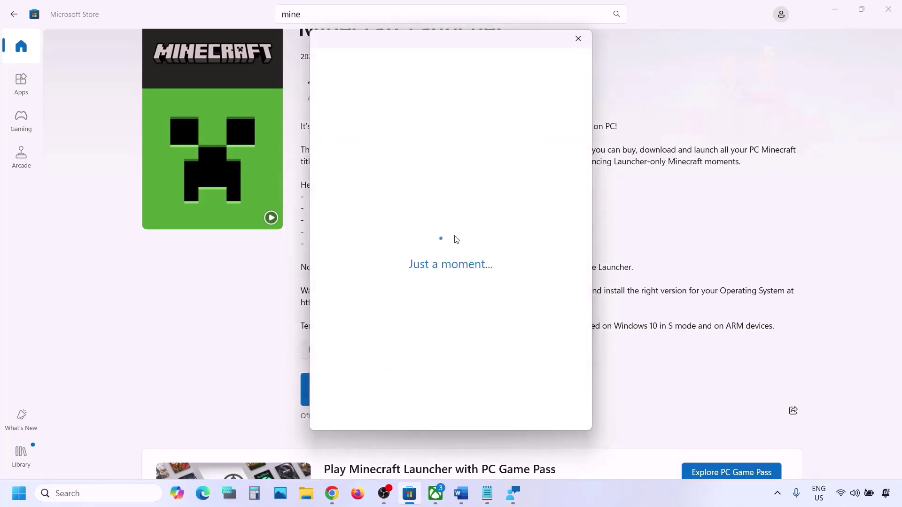
{"action": "mouse_move", "coordinate": [441, 499]}
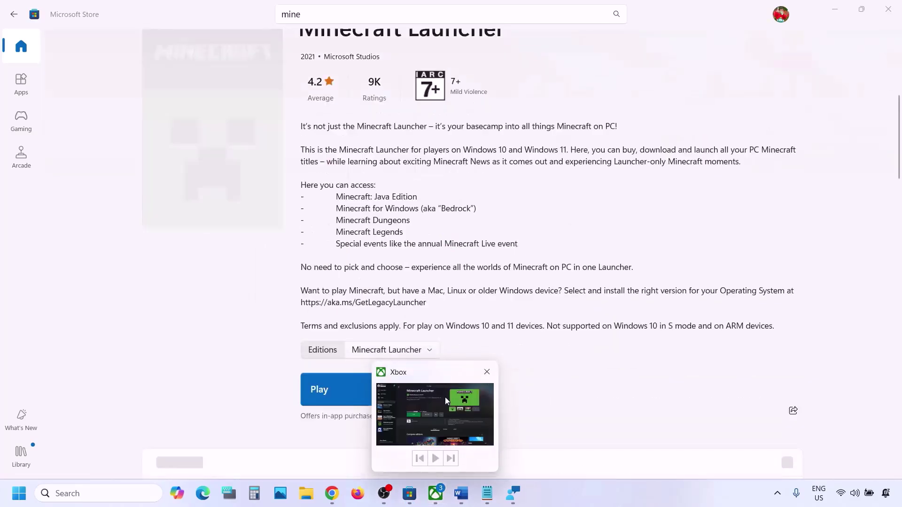
{"action": "left_click", "coordinate": [445, 397]}
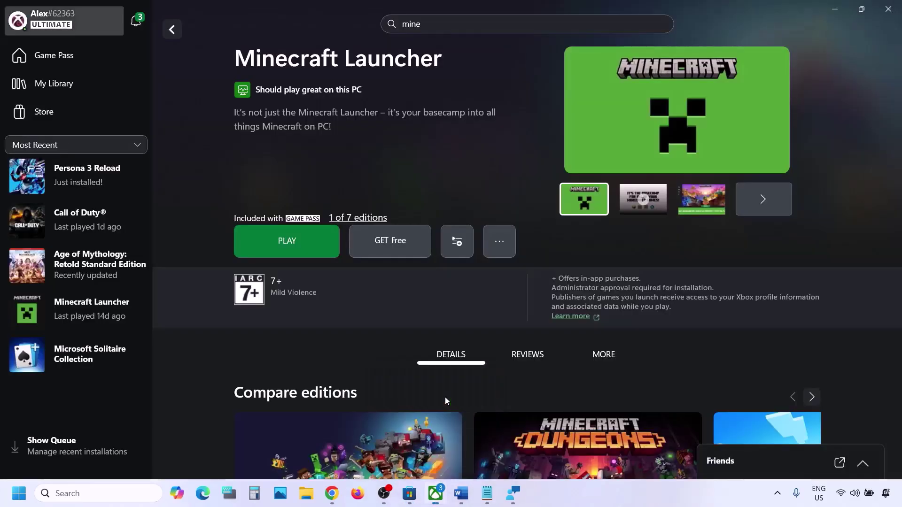
Step: Sign out of the Xbox app and sign back in with the second listed Microsoft account
{"action": "left_click", "coordinate": [79, 23]}
{"action": "left_click", "coordinate": [51, 227]}
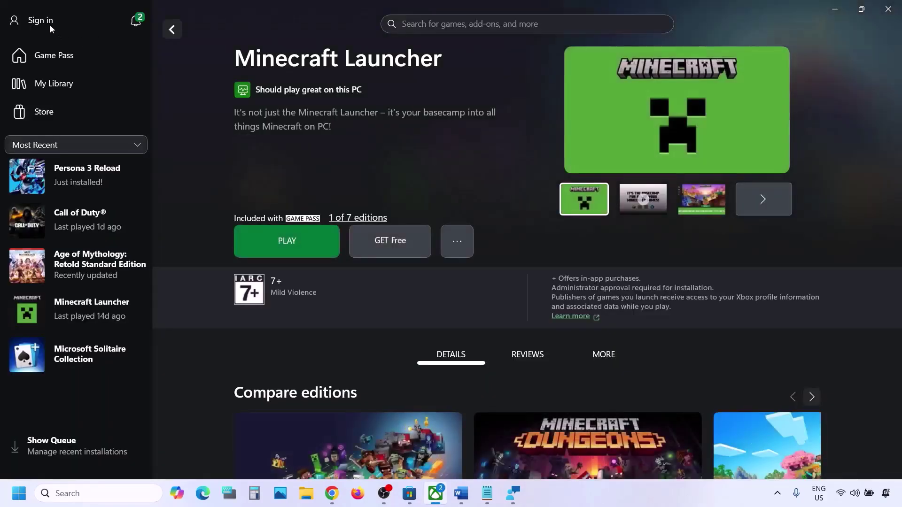
{"action": "left_click", "coordinate": [50, 25]}
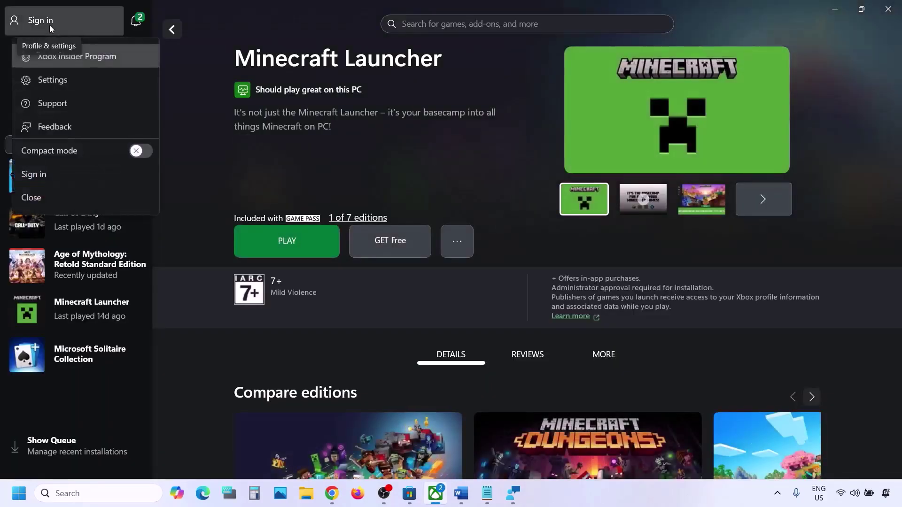
{"action": "left_click", "coordinate": [53, 179]}
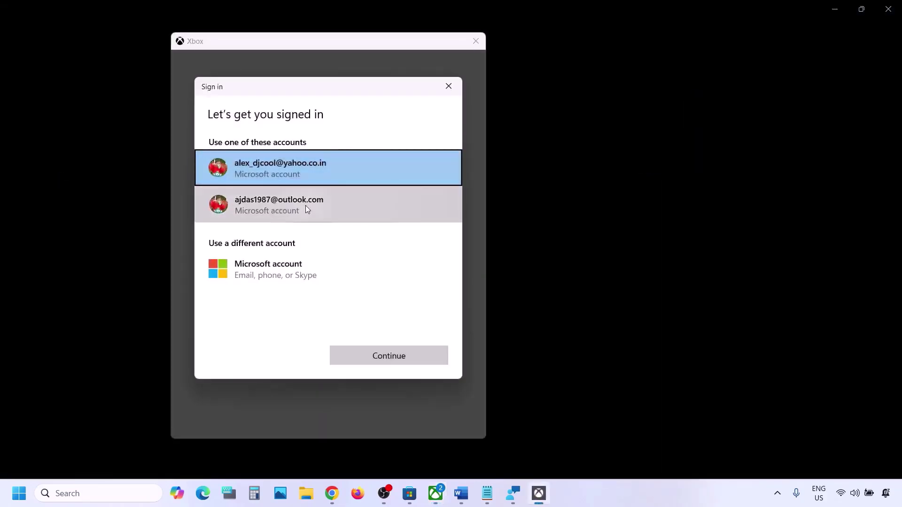
{"action": "left_click", "coordinate": [306, 205]}
{"action": "left_click", "coordinate": [385, 357]}
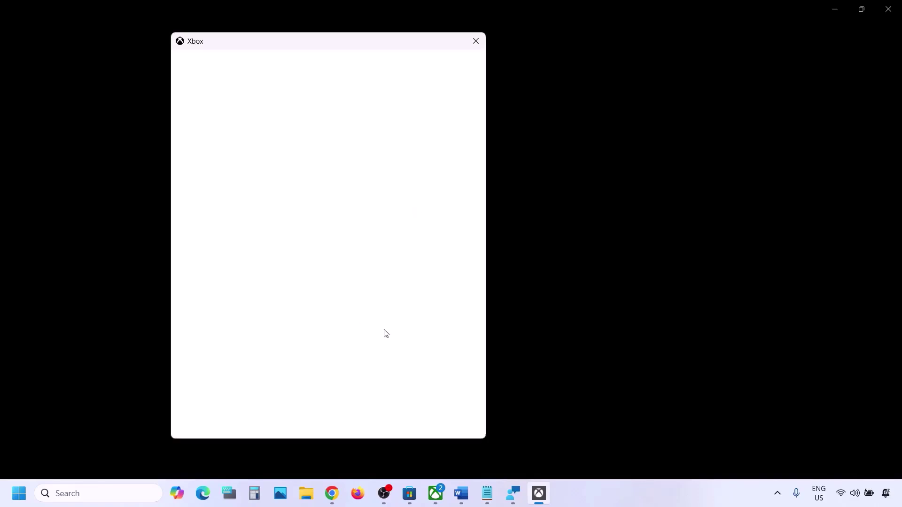
{"action": "left_click", "coordinate": [341, 413]}
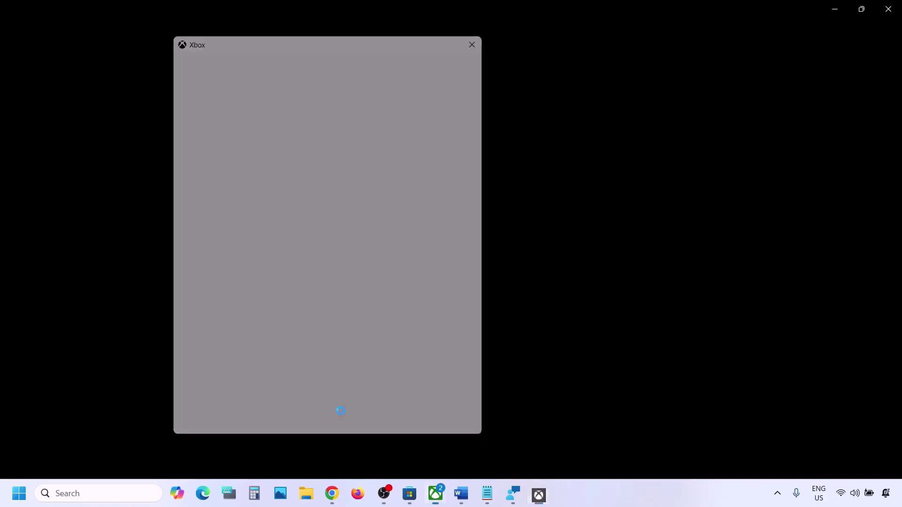
{"action": "left_click", "coordinate": [461, 493]}
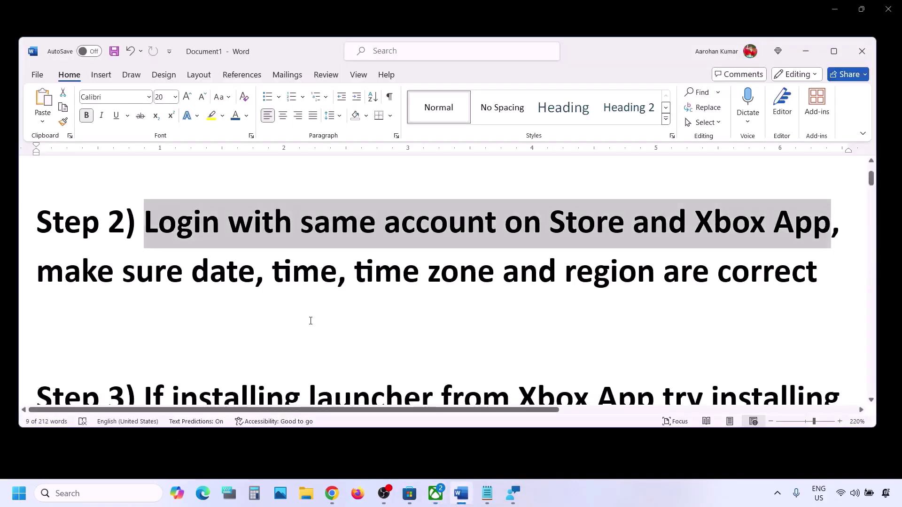
Step: Highlight the 'date, time, time zone and region' advice in Word, then open the Start menu
{"action": "left_click_drag", "start_coordinate": [37, 282], "coordinate": [662, 272]}
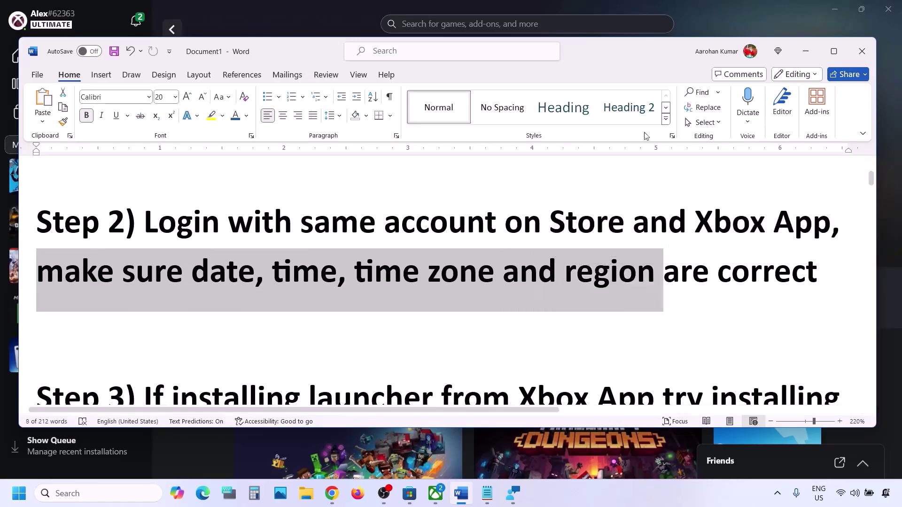
{"action": "left_click", "coordinate": [327, 7]}
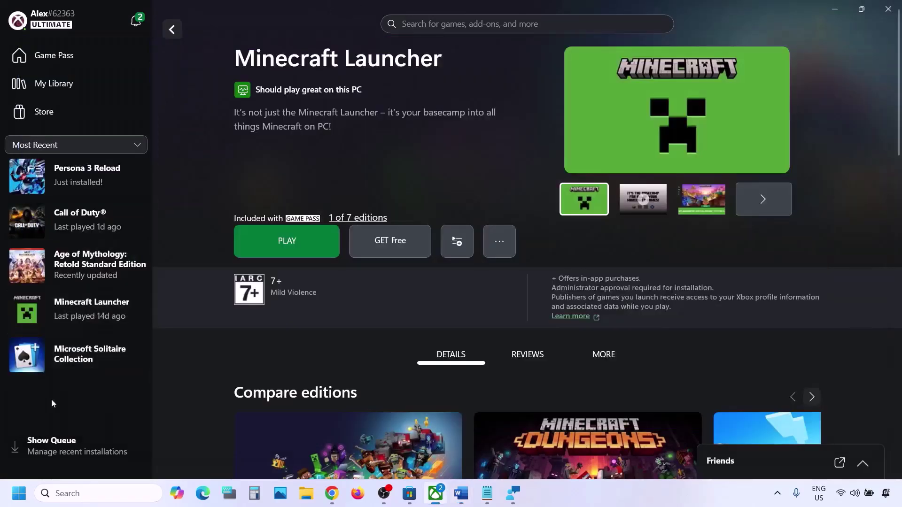
{"action": "left_click", "coordinate": [20, 499]}
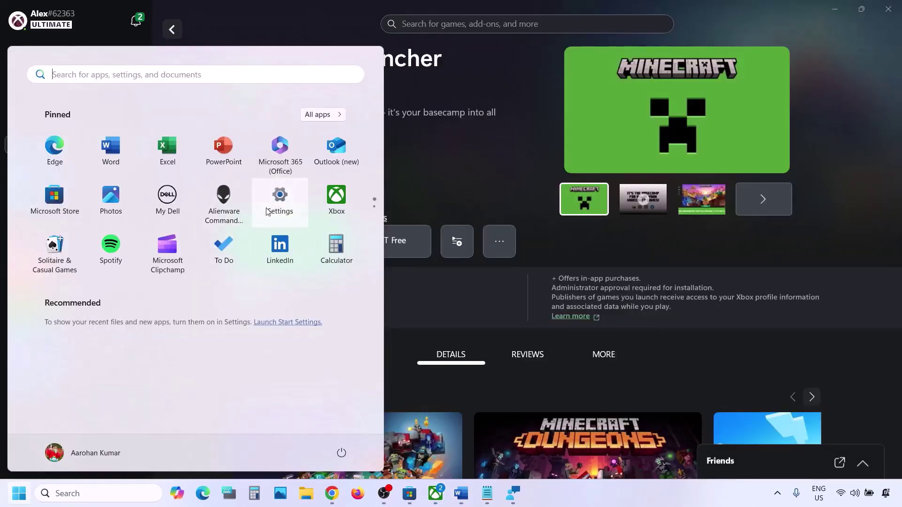
Step: Sync the Windows clock with time.windows.com under Date & time settings
{"action": "left_click", "coordinate": [281, 203]}
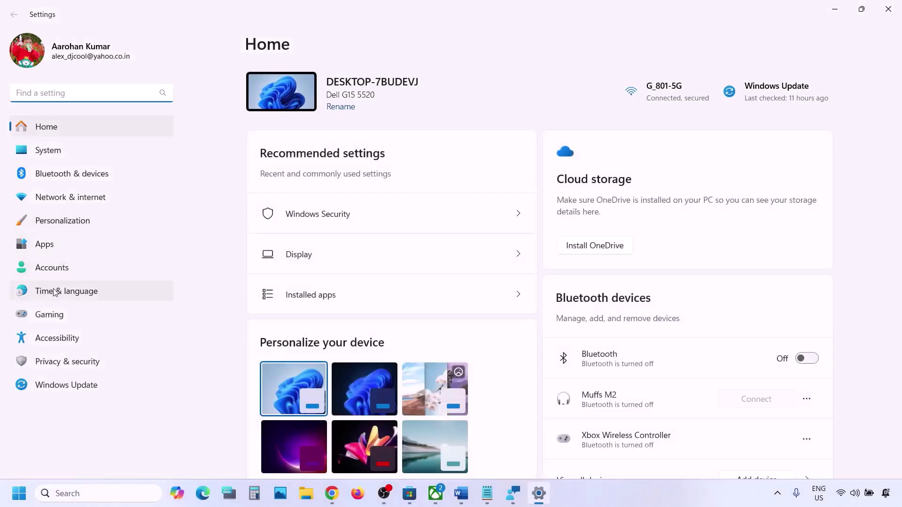
{"action": "left_click", "coordinate": [55, 292]}
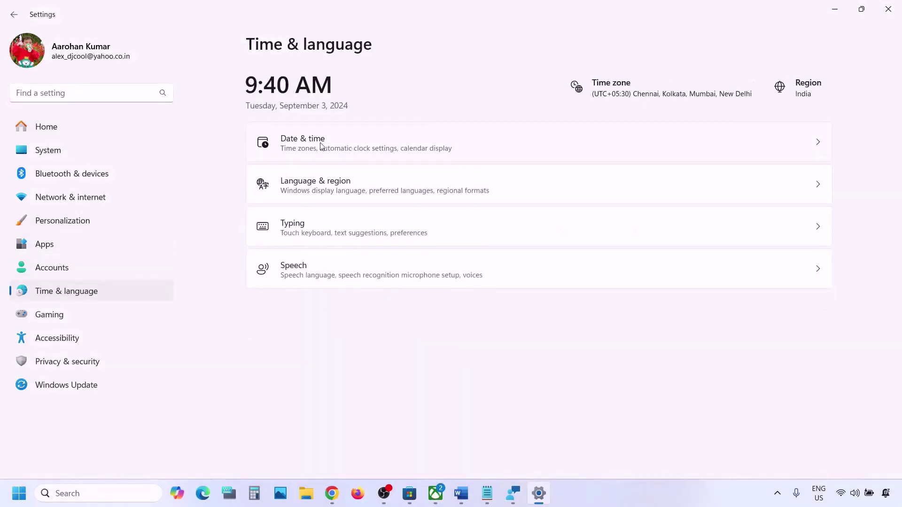
{"action": "left_click", "coordinate": [343, 148]}
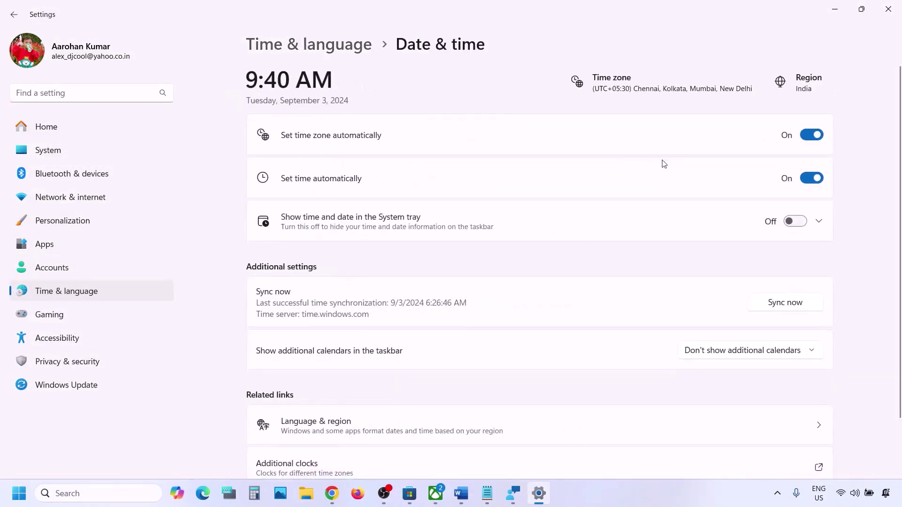
{"action": "scroll", "coordinate": [329, 145], "scroll_direction": "down", "scroll_amount": 2}
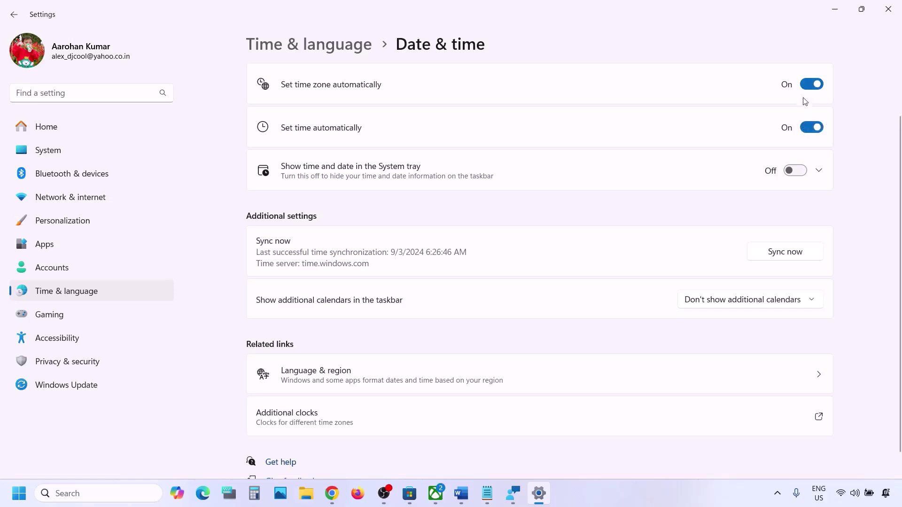
{"action": "left_click", "coordinate": [795, 254]}
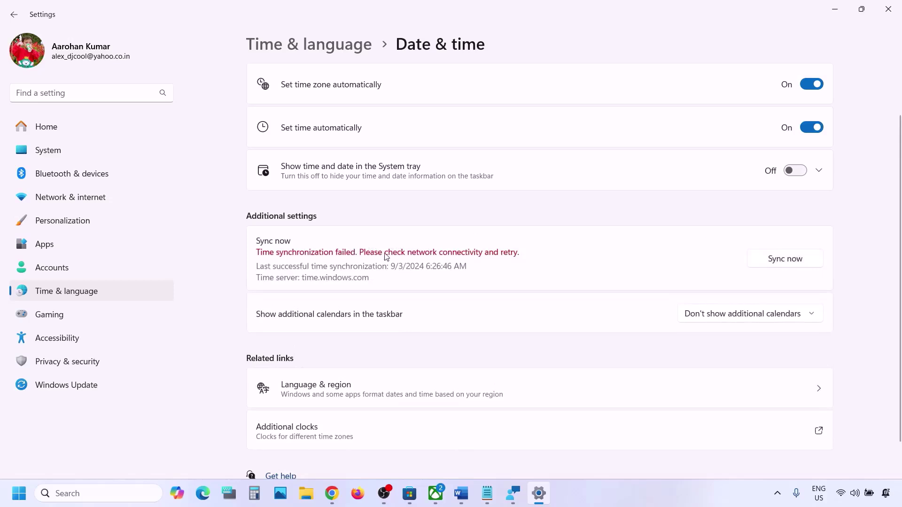
{"action": "left_click", "coordinate": [763, 257]}
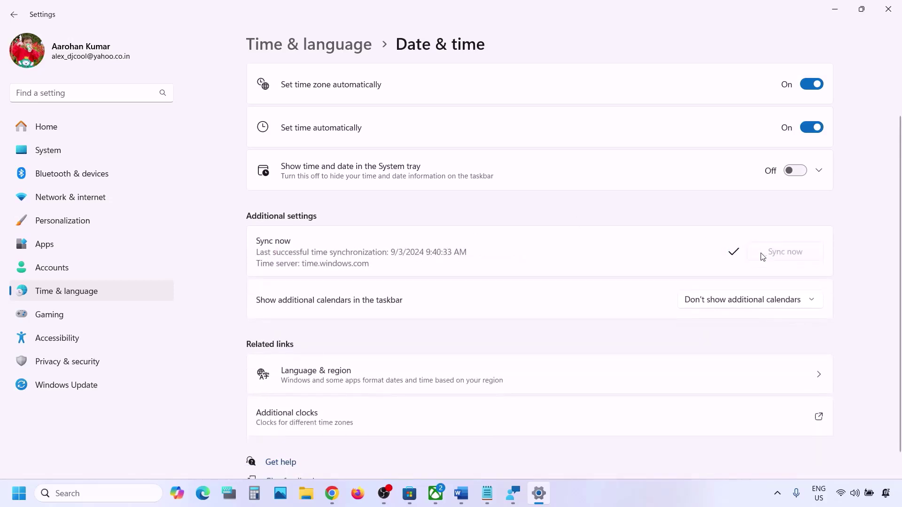
Step: Keep the country or region set to India in Language & region, then close Settings
{"action": "left_click", "coordinate": [63, 292]}
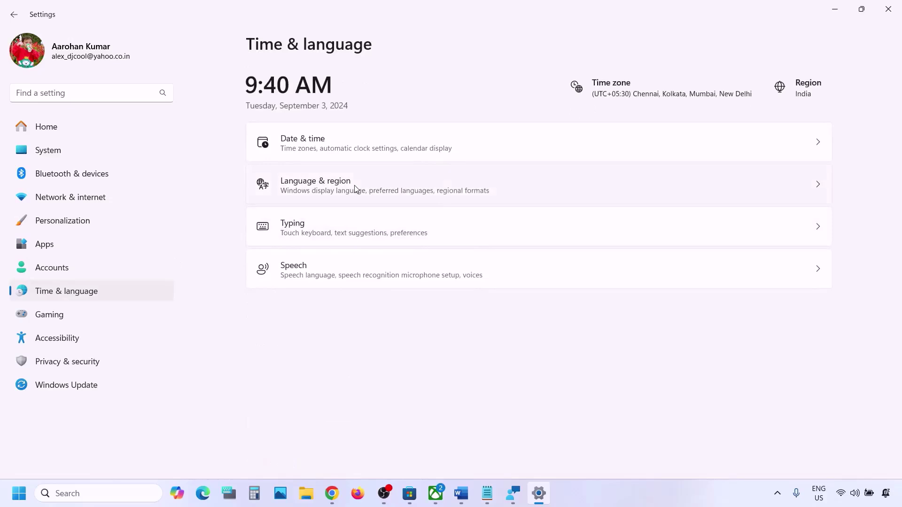
{"action": "left_click", "coordinate": [356, 189]}
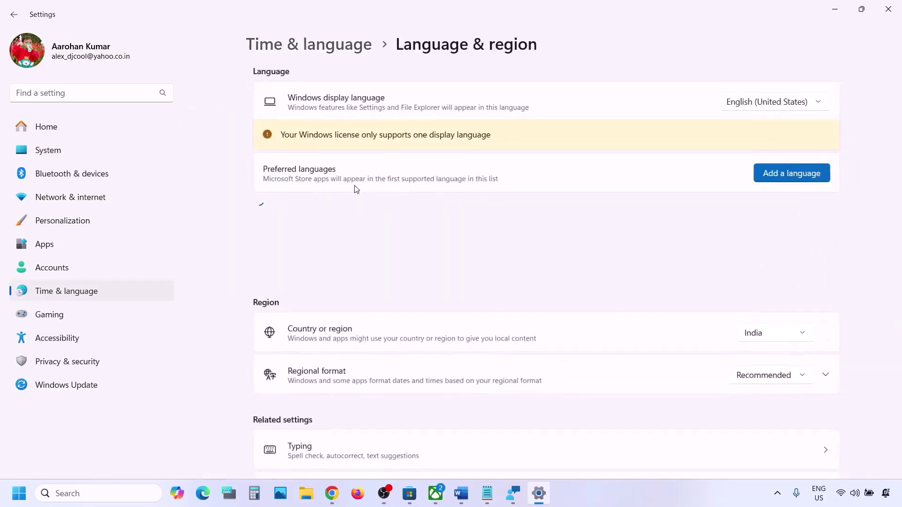
{"action": "left_click", "coordinate": [764, 340]}
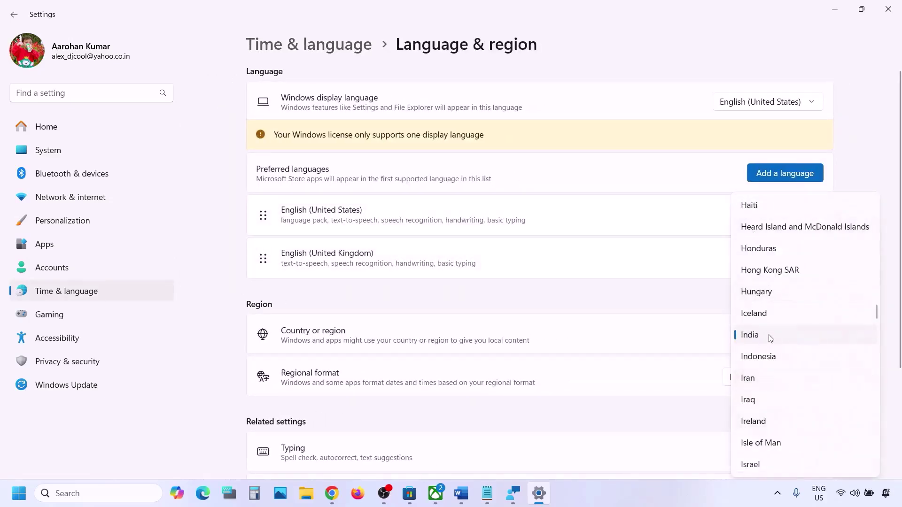
{"action": "left_click", "coordinate": [771, 338]}
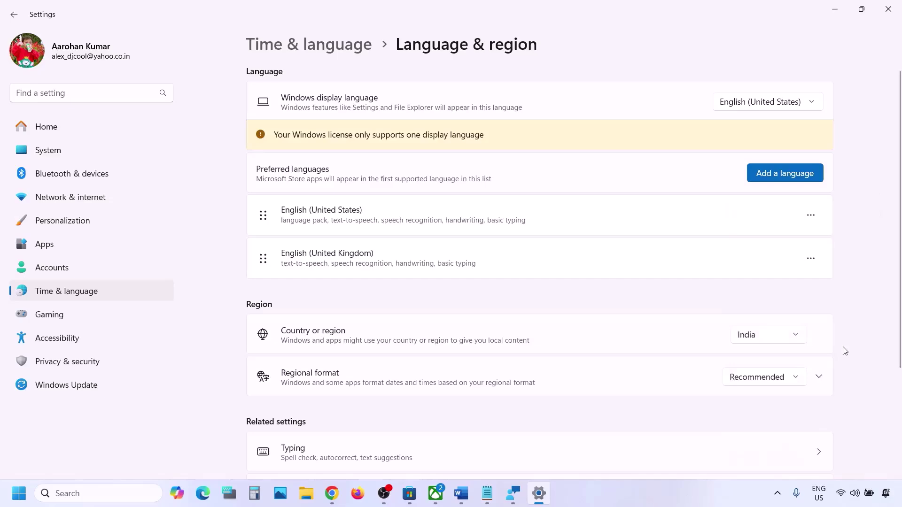
{"action": "left_click", "coordinate": [895, 17]}
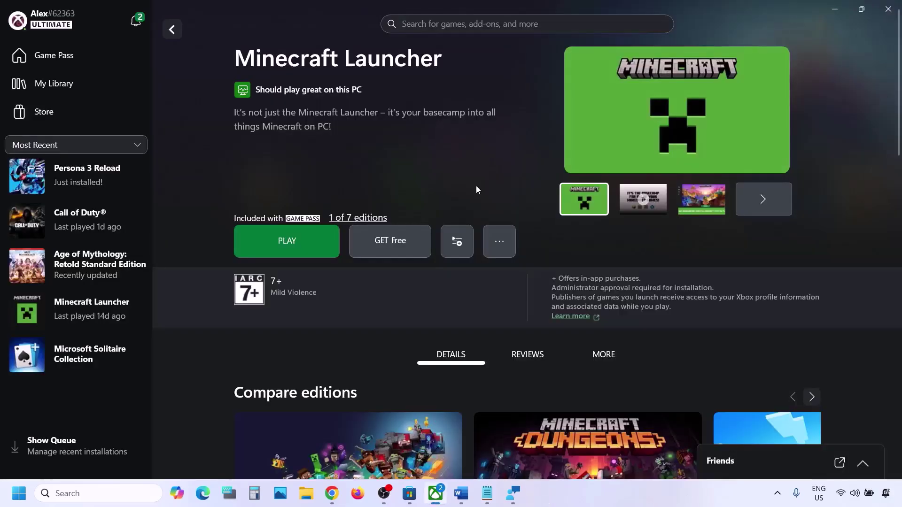
Step: Highlight Step 3's advice to try installing from Microsoft Store in the Word notes
{"action": "left_click", "coordinate": [459, 494]}
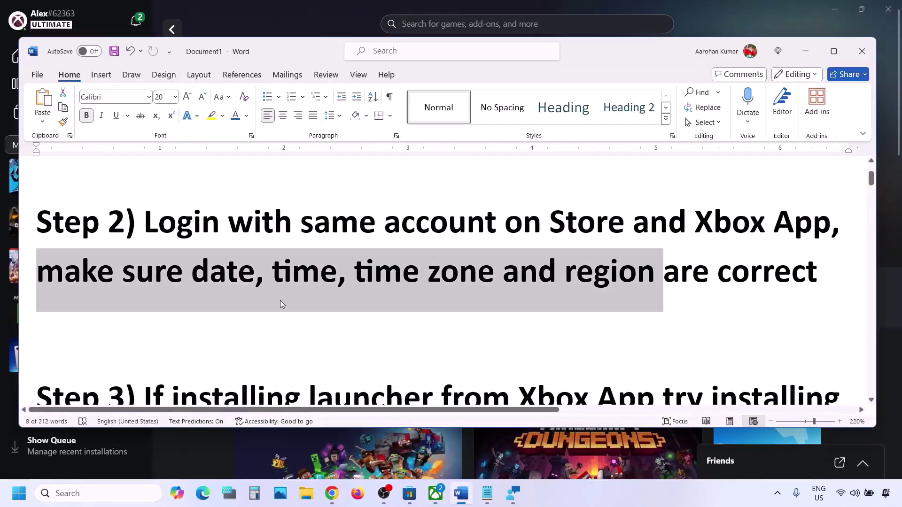
{"action": "scroll", "coordinate": [280, 301], "scroll_direction": "down", "scroll_amount": 2}
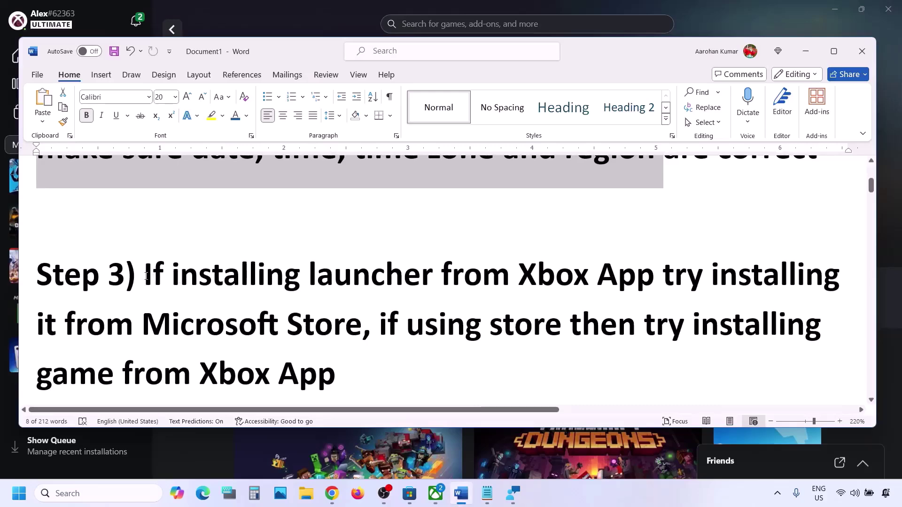
{"action": "left_click_drag", "start_coordinate": [143, 275], "coordinate": [363, 337]}
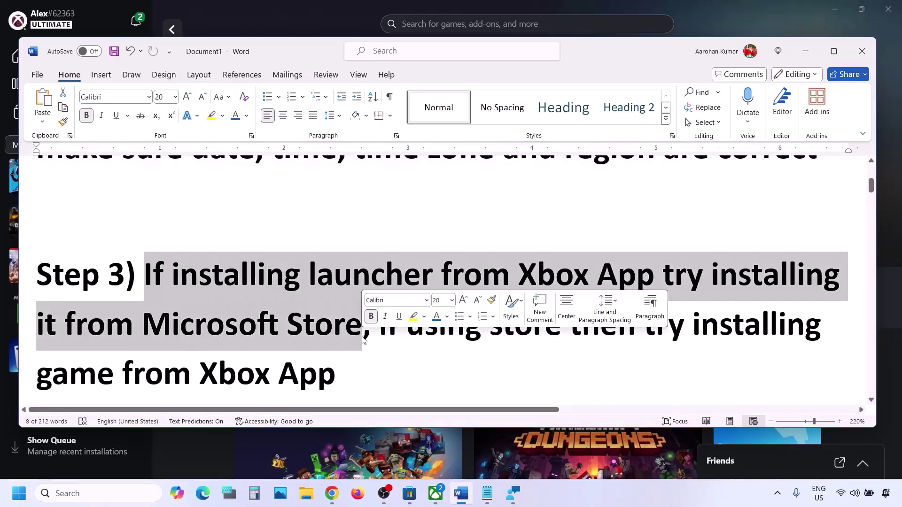
{"action": "left_click", "coordinate": [435, 493]}
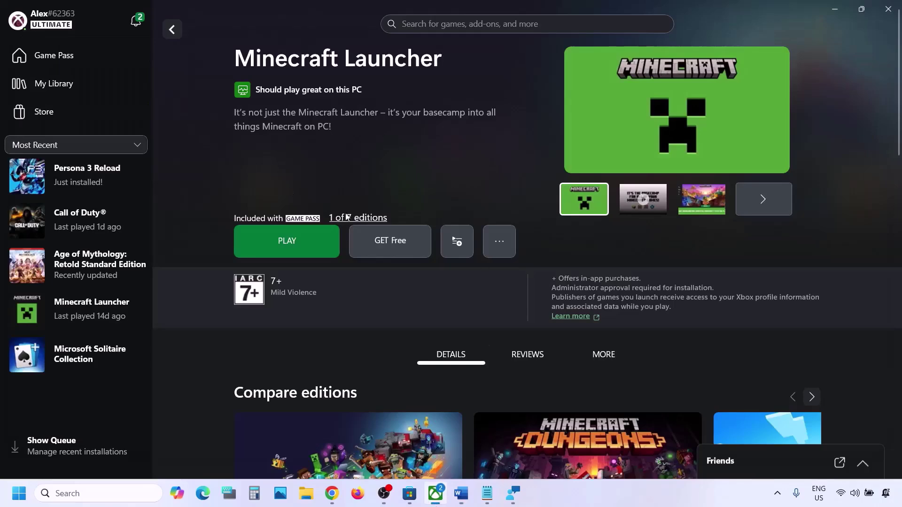
Step: Open the Minecraft Launcher product page from the Store's 'mine' search suggestions
{"action": "left_click", "coordinate": [409, 493]}
{"action": "scroll", "coordinate": [388, 78], "scroll_direction": "up", "scroll_amount": 5}
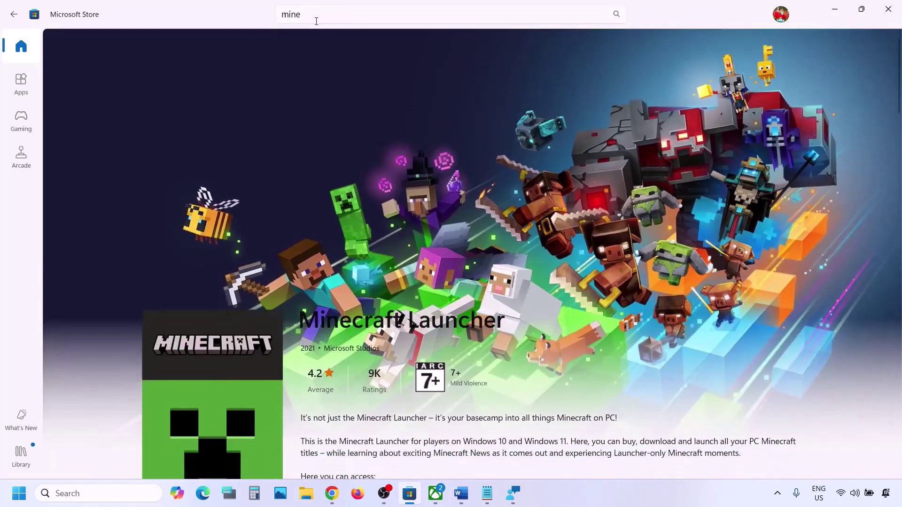
{"action": "left_click", "coordinate": [317, 19]}
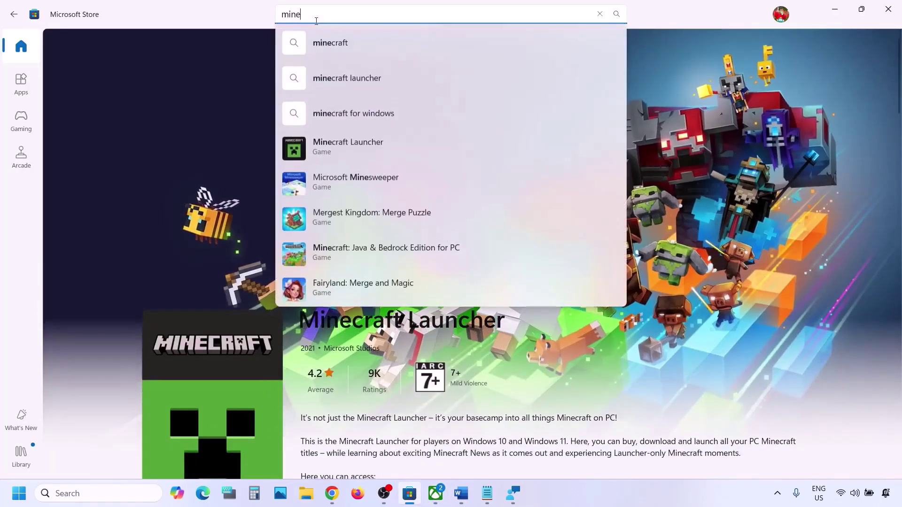
{"action": "left_click", "coordinate": [351, 140]}
{"action": "scroll", "coordinate": [368, 293], "scroll_direction": "down", "scroll_amount": 5}
{"action": "scroll", "coordinate": [368, 293], "scroll_direction": "up", "scroll_amount": 5}
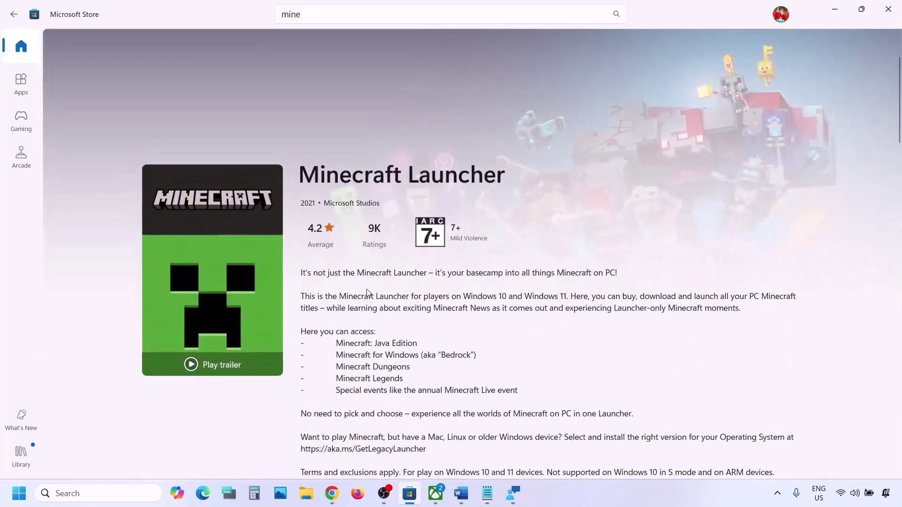
{"action": "scroll", "coordinate": [362, 338], "scroll_direction": "down", "scroll_amount": 5}
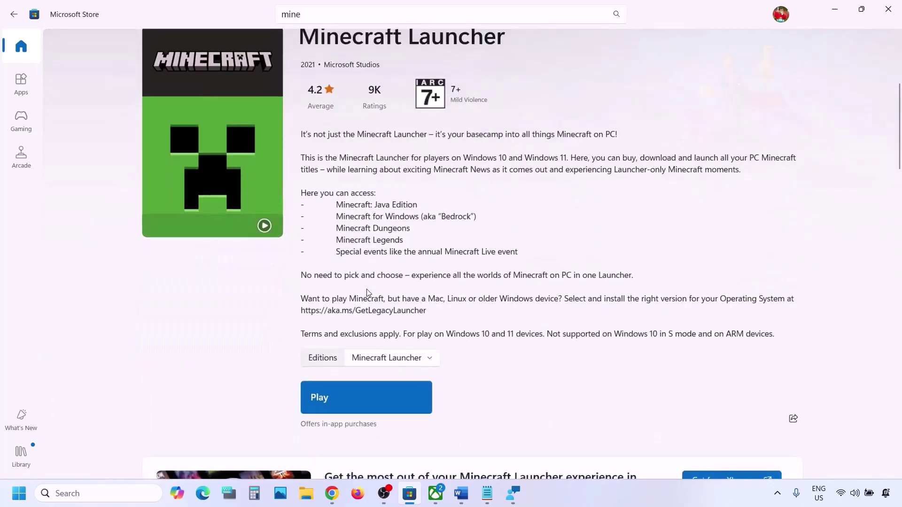
Step: Browse the Microsoft Store library of installed apps
{"action": "left_click", "coordinate": [21, 458]}
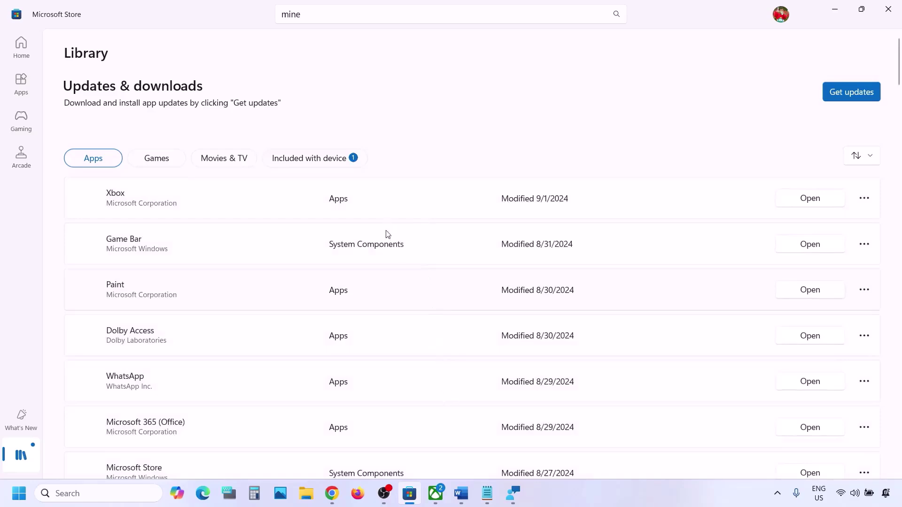
{"action": "scroll", "coordinate": [395, 344], "scroll_direction": "down", "scroll_amount": 9}
{"action": "scroll", "coordinate": [395, 344], "scroll_direction": "down", "scroll_amount": 15}
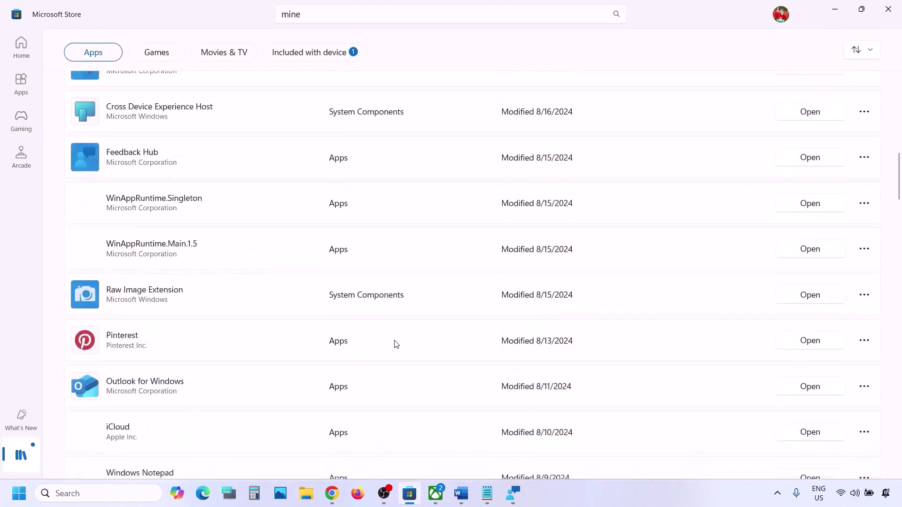
{"action": "scroll", "coordinate": [395, 344], "scroll_direction": "up", "scroll_amount": 20}
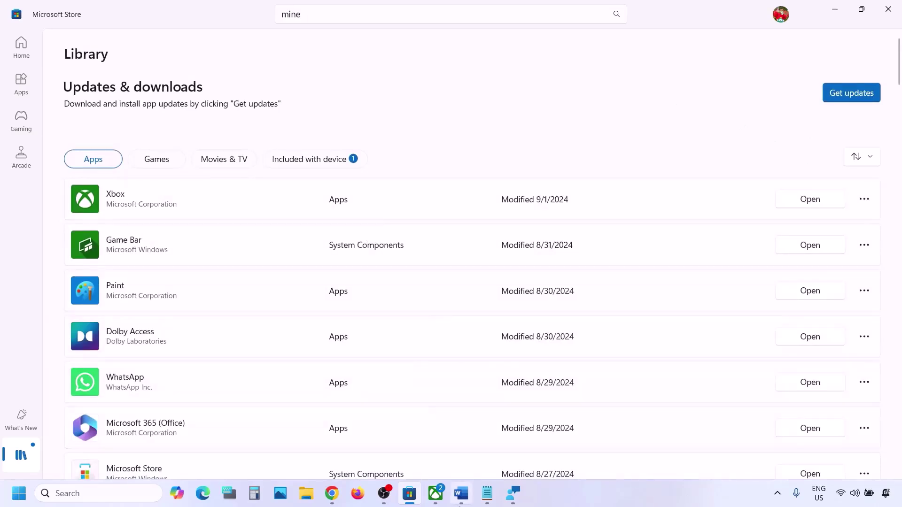
Step: Emphasise 'using store then' and 'Xbox App' in Step 3 of the Word notes
{"action": "left_click", "coordinate": [465, 496]}
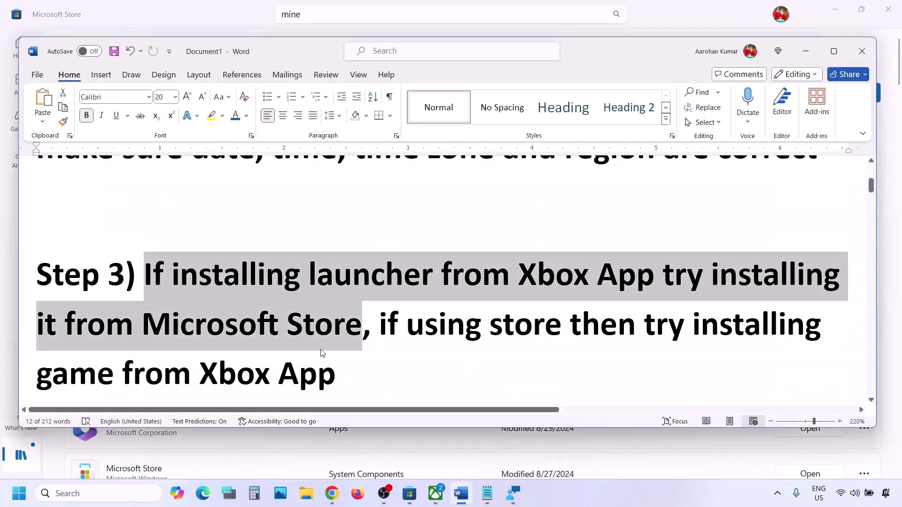
{"action": "left_click", "coordinate": [314, 350]}
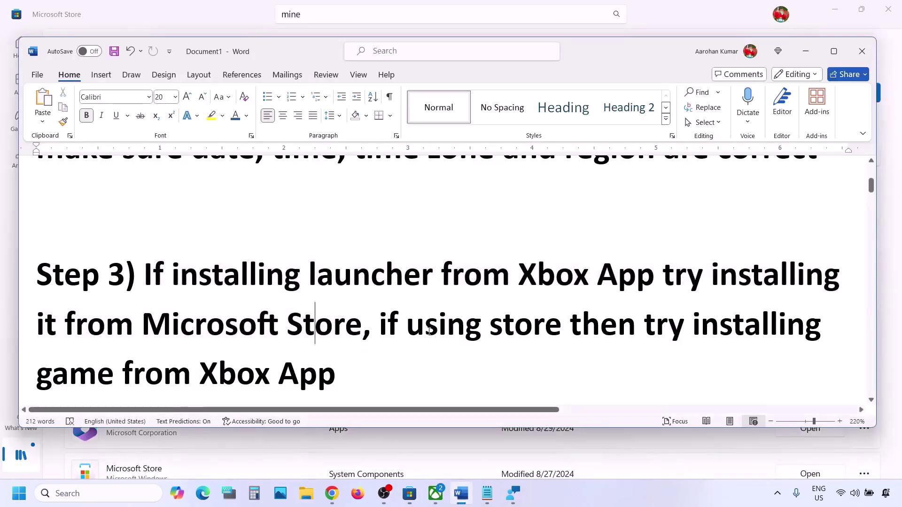
{"action": "left_click_drag", "start_coordinate": [446, 334], "coordinate": [641, 329]}
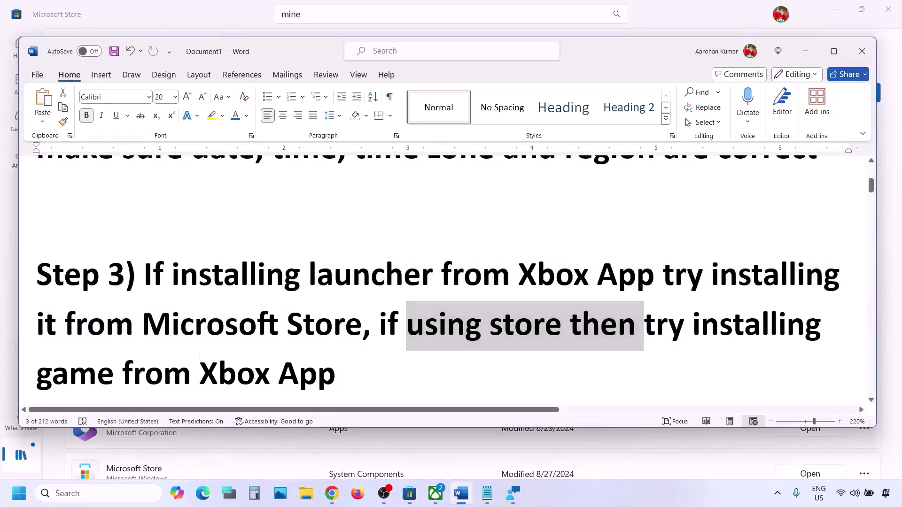
{"action": "left_click_drag", "start_coordinate": [200, 374], "coordinate": [336, 374]}
Step: Search the Store library for xbox, then show the Xbox Minecraft Launcher page
{"action": "left_click", "coordinate": [436, 499]}
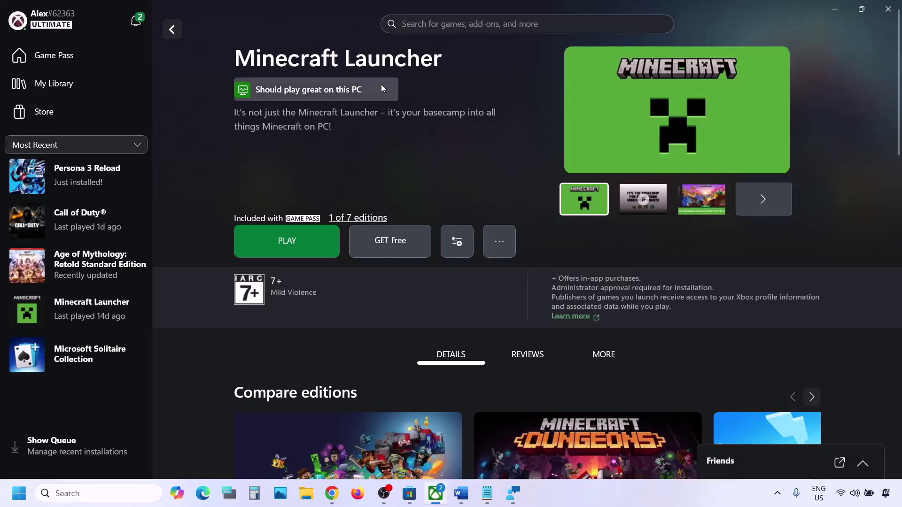
{"action": "left_click", "coordinate": [412, 501]}
{"action": "left_click", "coordinate": [333, 21]}
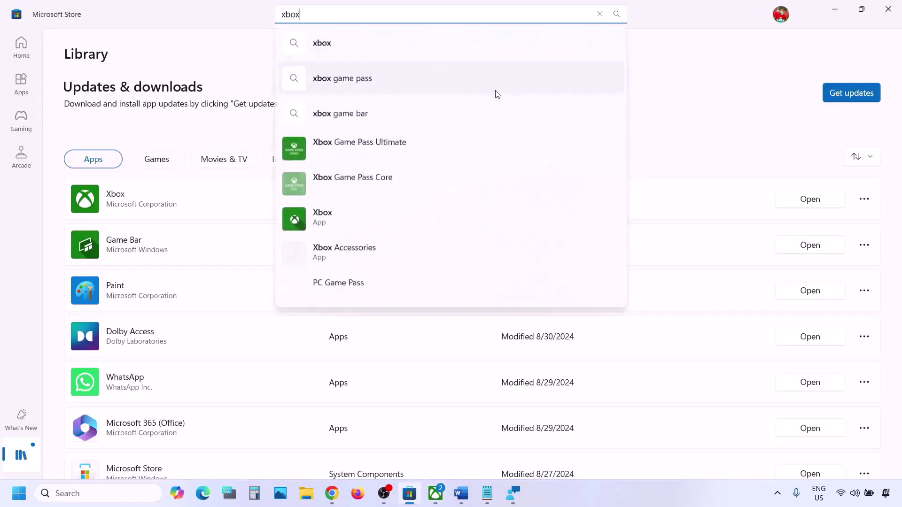
{"action": "left_click", "coordinate": [691, 105]}
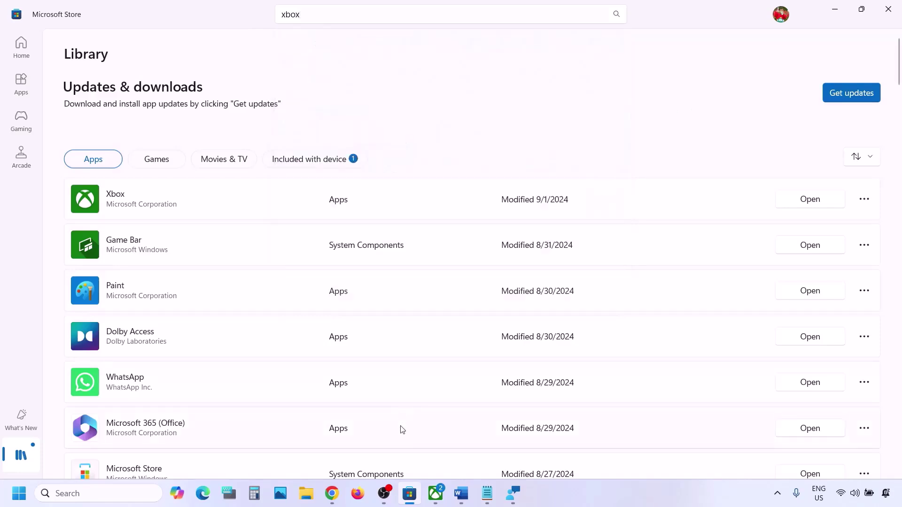
{"action": "left_click", "coordinate": [435, 493]}
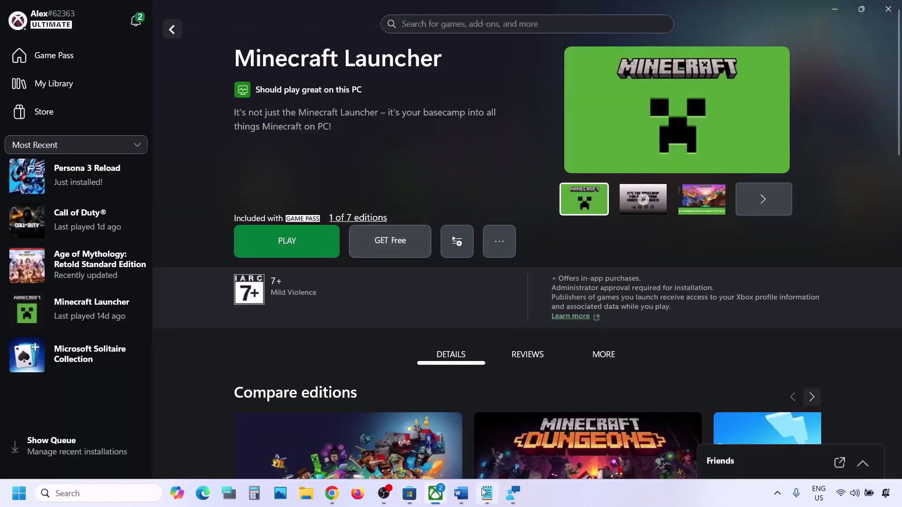
Step: Select and copy the minecraft.net download link from the Word notes
{"action": "left_click", "coordinate": [460, 493]}
{"action": "scroll", "coordinate": [294, 285], "scroll_direction": "down", "scroll_amount": 3}
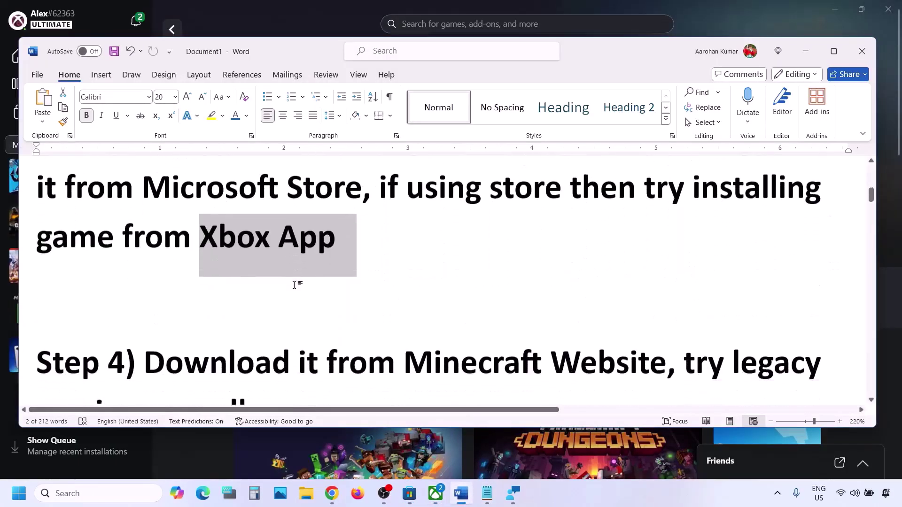
{"action": "scroll", "coordinate": [294, 286], "scroll_direction": "down", "scroll_amount": 1}
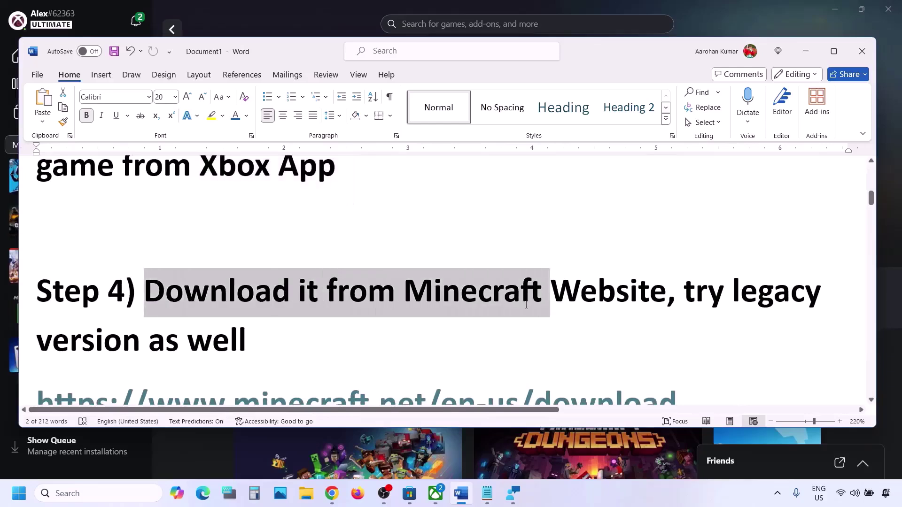
{"action": "left_click_drag", "start_coordinate": [527, 304], "coordinate": [578, 309]}
{"action": "scroll", "coordinate": [578, 309], "scroll_direction": "down", "scroll_amount": 2}
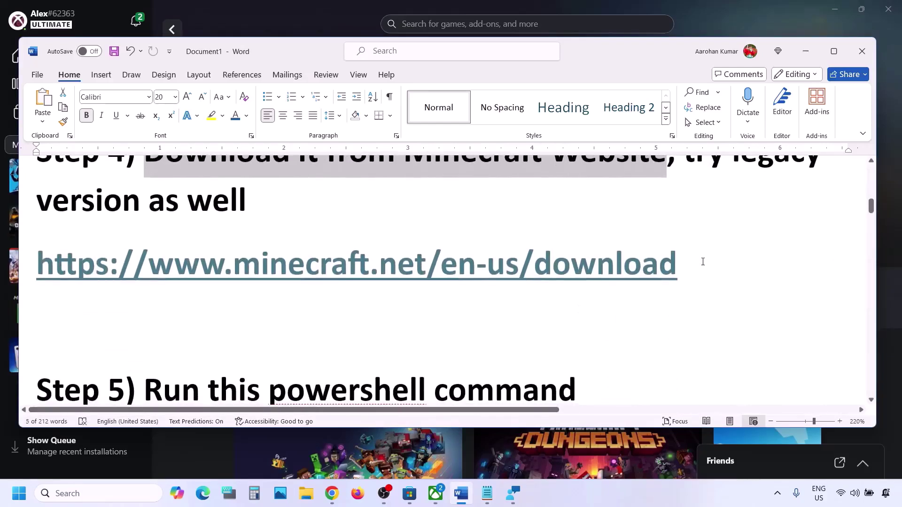
{"action": "left_click_drag", "start_coordinate": [703, 261], "coordinate": [151, 276]}
{"action": "key", "text": "ctrl+c"}
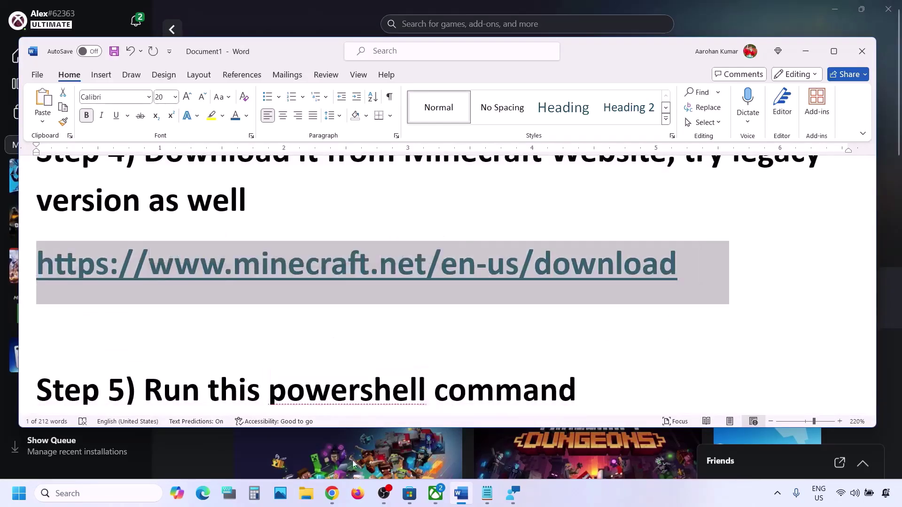
Step: Download MinecraftInstaller.exe for Windows 10/11 from minecraft.net in Chrome and run it
{"action": "left_click", "coordinate": [332, 493]}
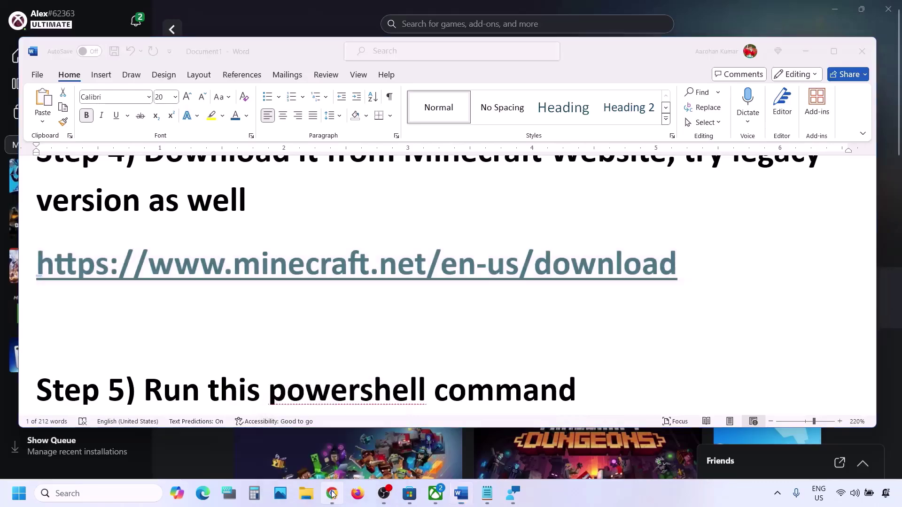
{"action": "left_click", "coordinate": [177, 11]}
{"action": "key", "text": "ctrl+v"}
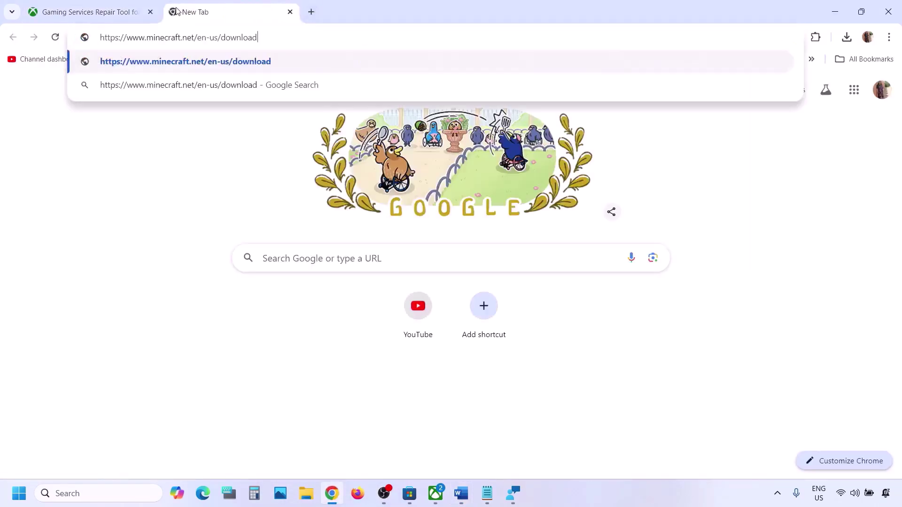
{"action": "key", "text": "Return"}
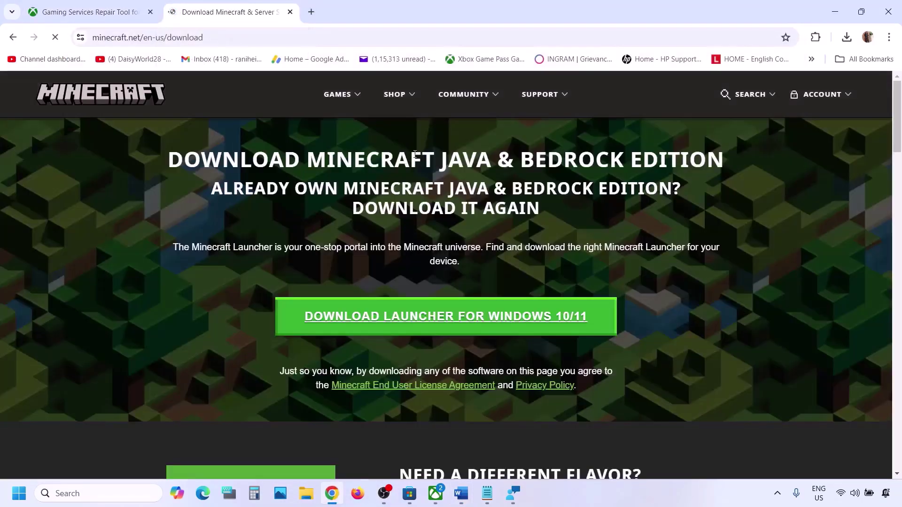
{"action": "left_click", "coordinate": [442, 320]}
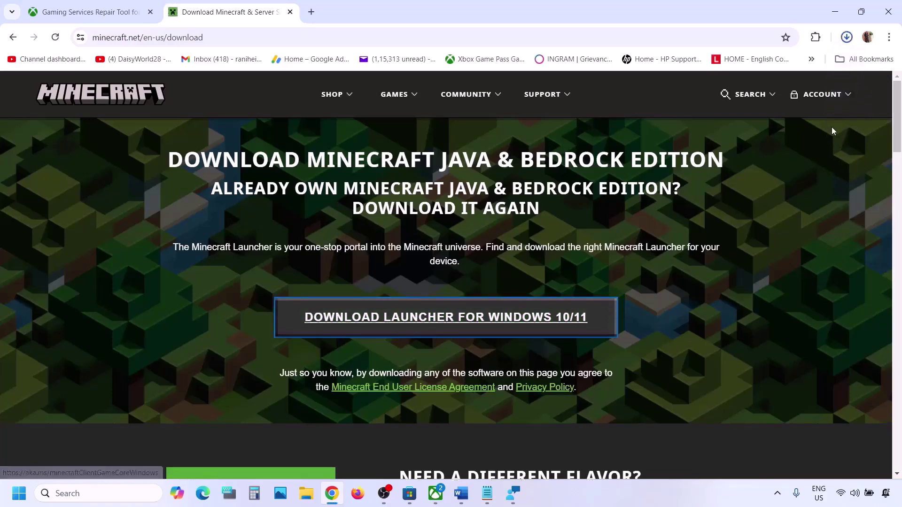
{"action": "left_click", "coordinate": [846, 37]}
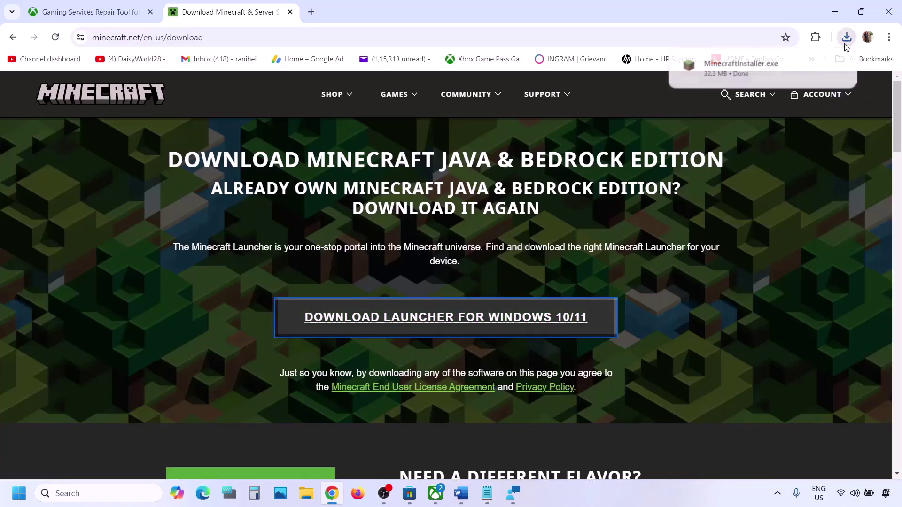
{"action": "left_click", "coordinate": [760, 75]}
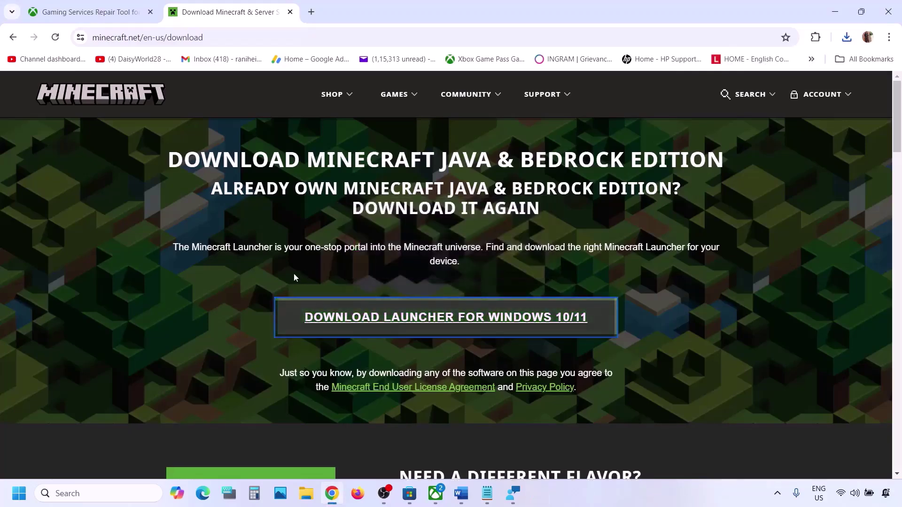
{"action": "scroll", "coordinate": [294, 275], "scroll_direction": "down", "scroll_amount": 5}
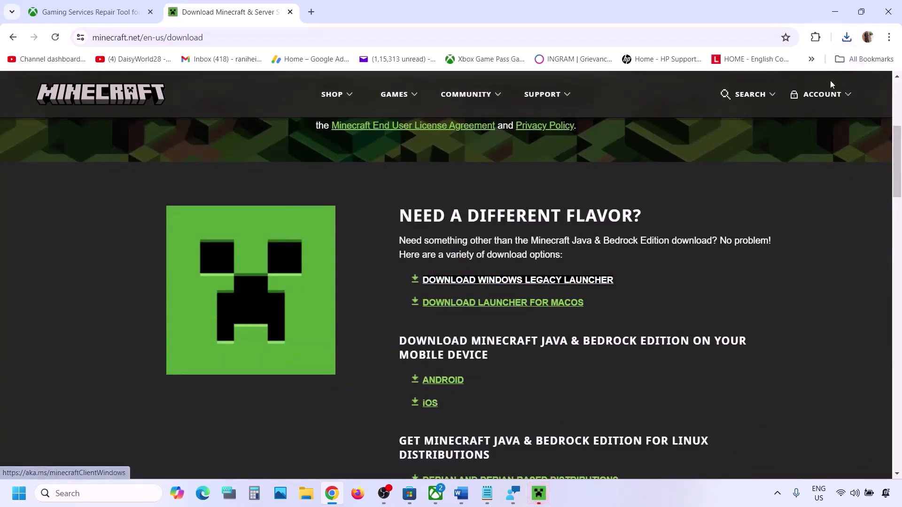
Step: Relaunch MinecraftInstaller.exe and install the launcher to the default C:\Program Files (x86)\ folder
{"action": "left_click", "coordinate": [845, 41]}
{"action": "left_click", "coordinate": [727, 94]}
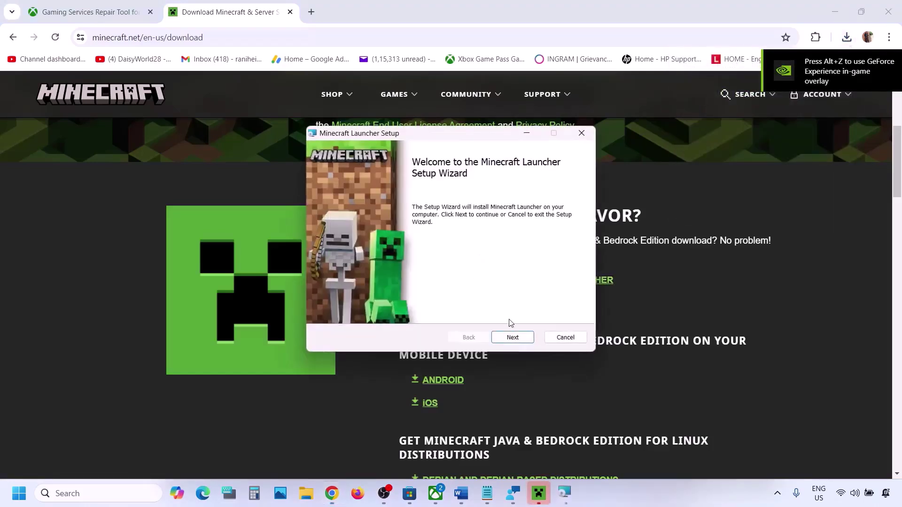
{"action": "left_click", "coordinate": [513, 337]}
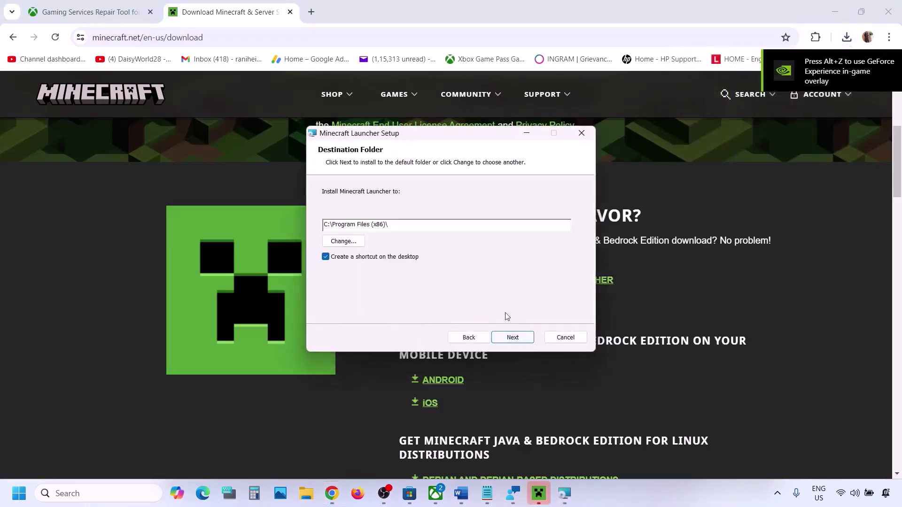
{"action": "left_click", "coordinate": [524, 338]}
{"action": "left_click", "coordinate": [515, 338]}
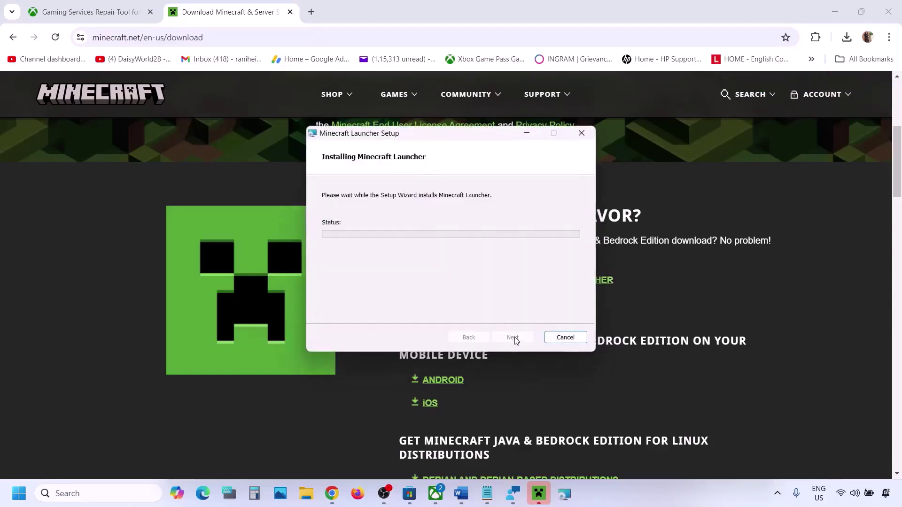
{"action": "left_click", "coordinate": [461, 493]}
Step: Copy the Get-AppxPackage re-register command from Step 5 of the Word notes
{"action": "scroll", "coordinate": [337, 311], "scroll_direction": "down", "scroll_amount": 4}
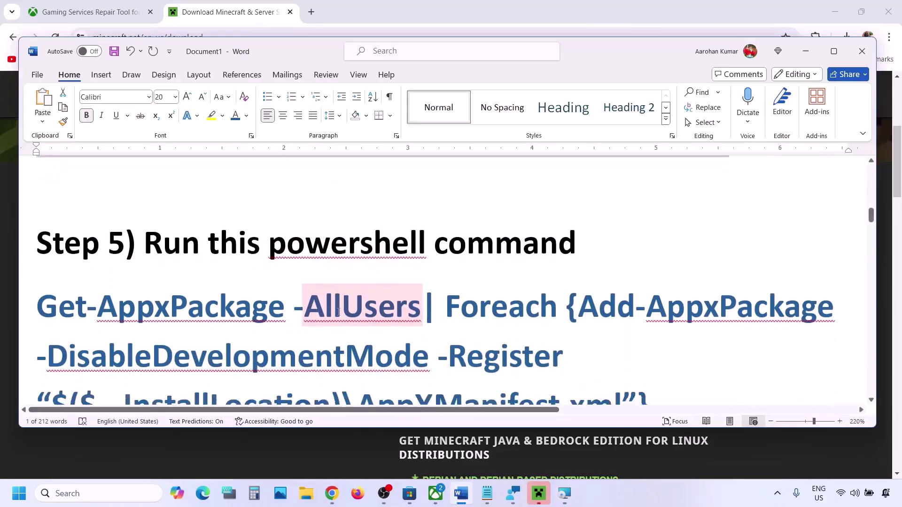
{"action": "scroll", "coordinate": [351, 295], "scroll_direction": "down", "scroll_amount": 1}
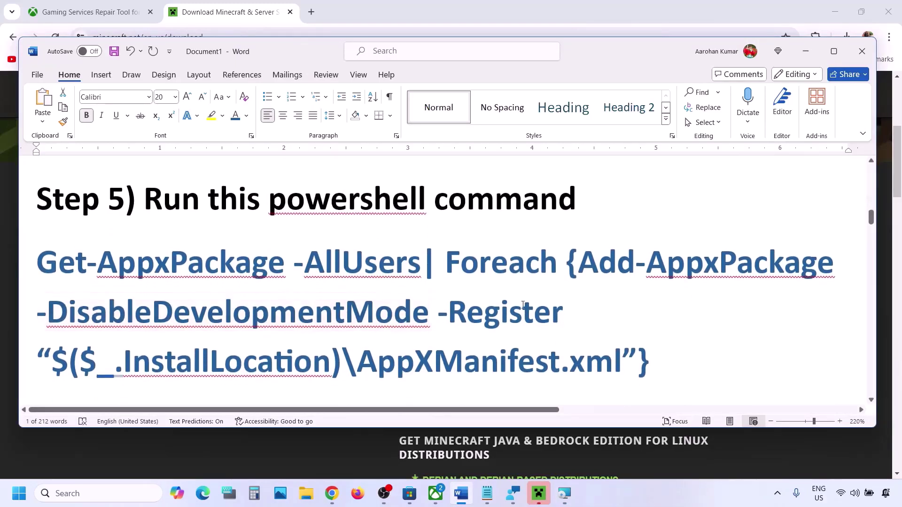
{"action": "mouse_move", "coordinate": [660, 352]}
{"action": "left_mouse_down"}
{"action": "mouse_move", "coordinate": [56, 312]}
{"action": "mouse_move", "coordinate": [32, 272]}
{"action": "mouse_move", "coordinate": [54, 275]}
{"action": "mouse_move", "coordinate": [45, 264]}
{"action": "mouse_move", "coordinate": [658, 362]}
{"action": "left_mouse_up"}
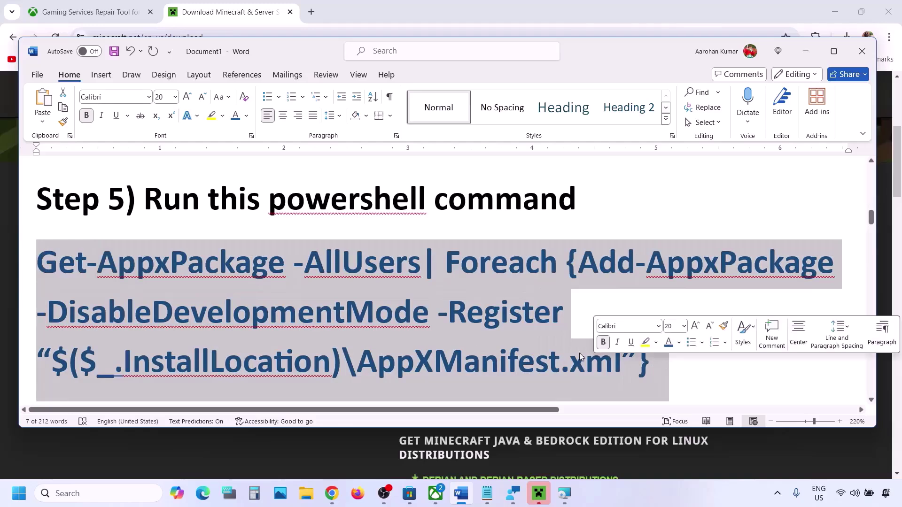
{"action": "right_click", "coordinate": [476, 336]}
{"action": "left_click", "coordinate": [514, 137]}
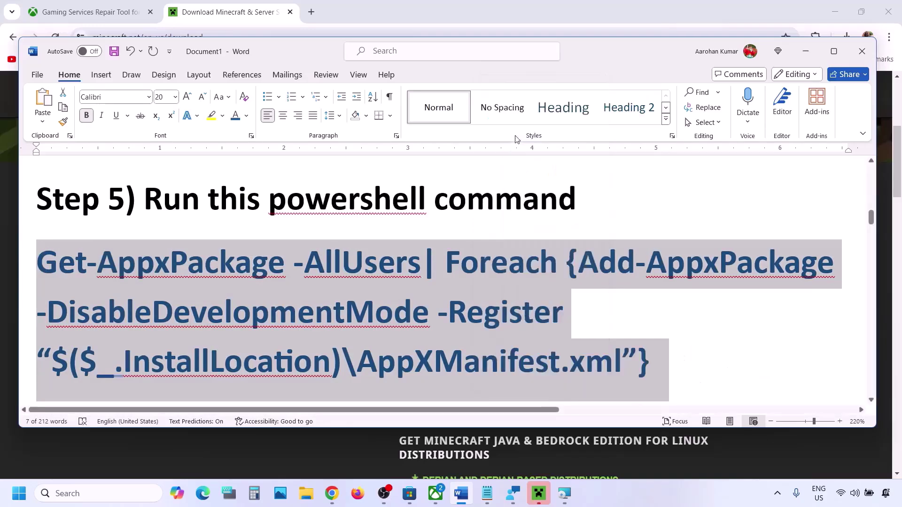
Step: Launch Windows PowerShell from Start search with Run as administrator
{"action": "left_click", "coordinate": [111, 498]}
{"action": "type", "text": "powe"}
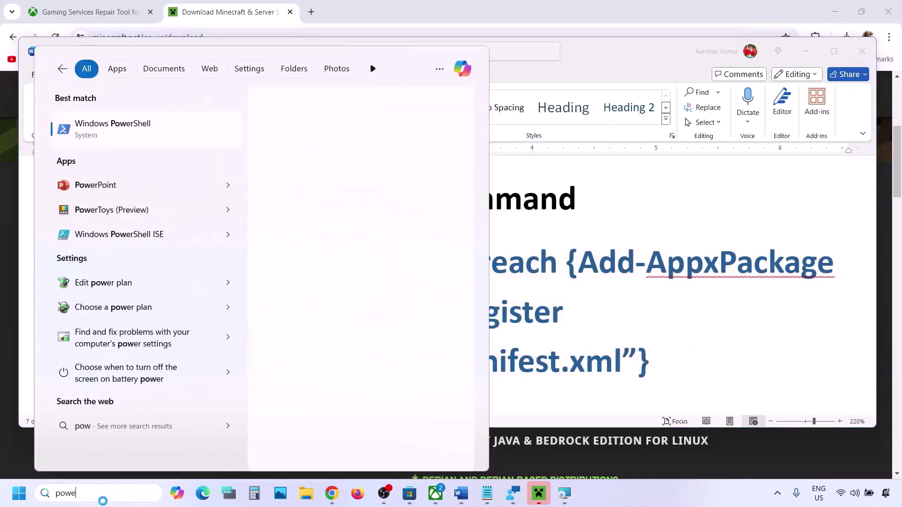
{"action": "type", "text": "rshell"}
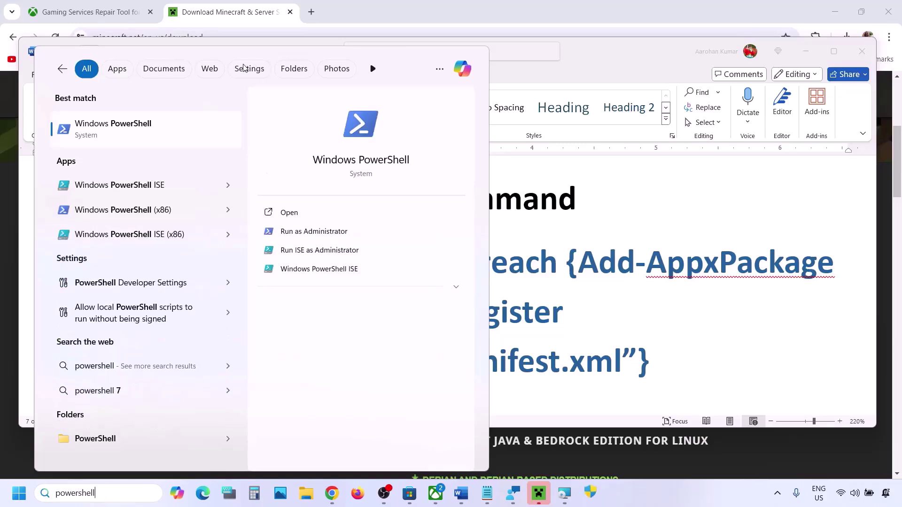
{"action": "right_click", "coordinate": [113, 134]}
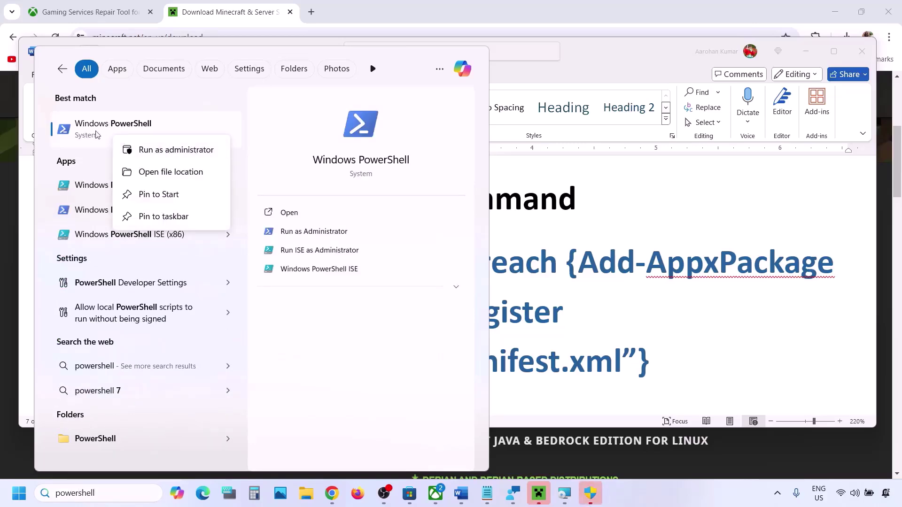
{"action": "left_click", "coordinate": [175, 150]}
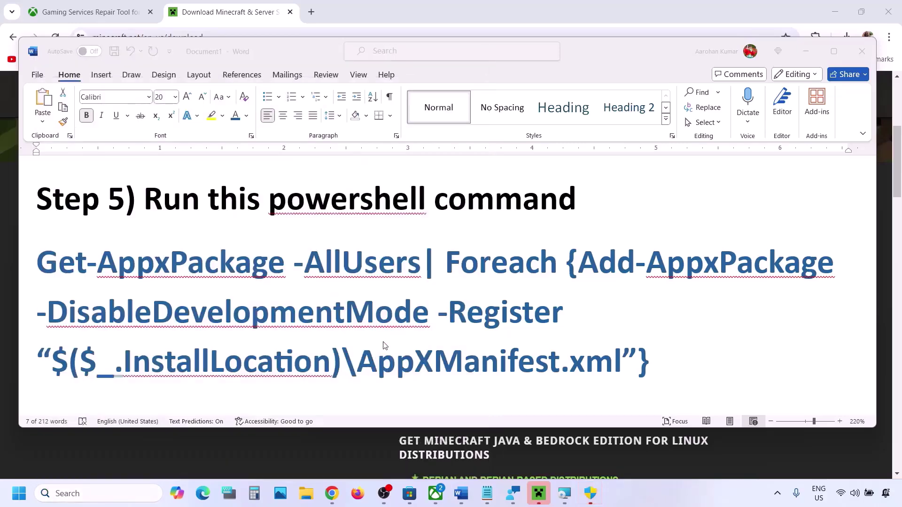
Step: Paste and run the re-register command in admin PowerShell, then return to Word
{"action": "key", "text": "ctrl+v"}
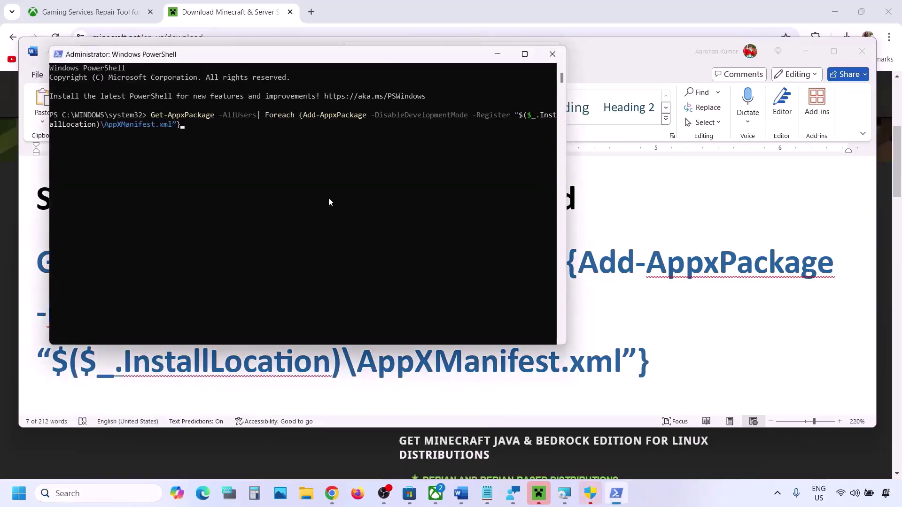
{"action": "key", "text": "Return"}
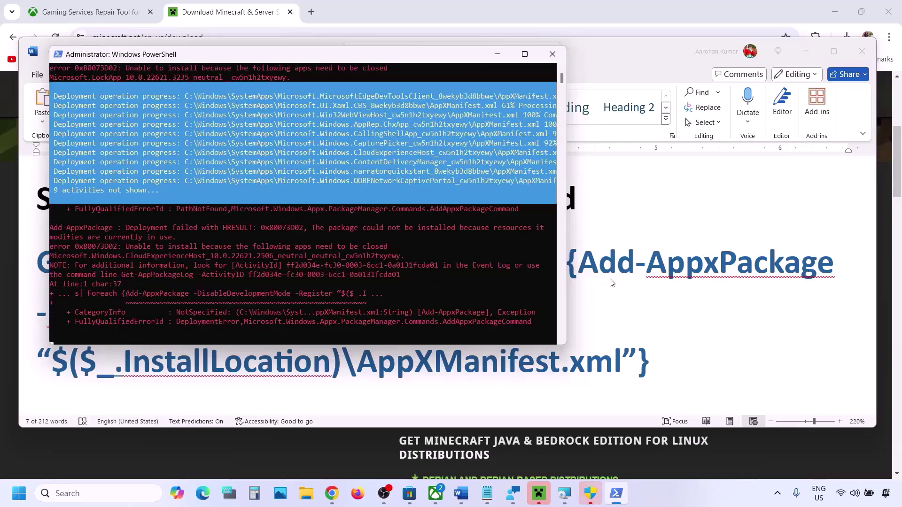
{"action": "key", "text": "alt+Tab"}
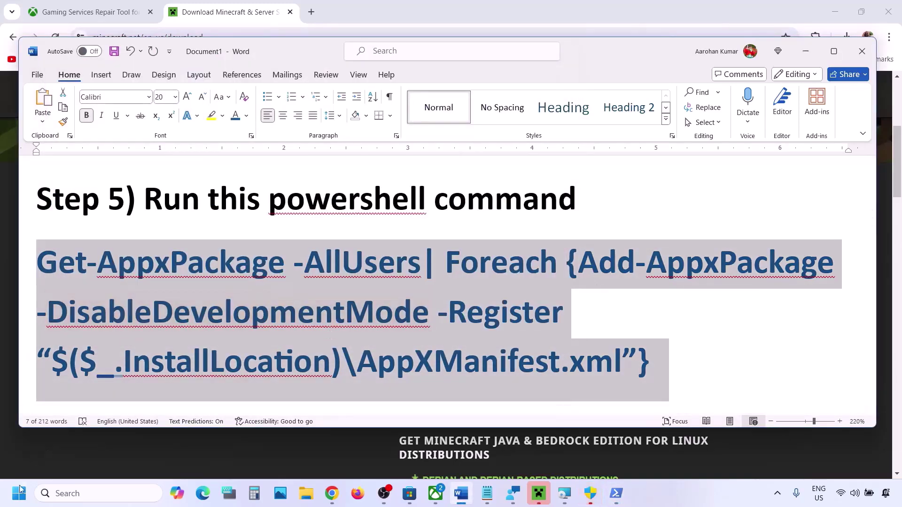